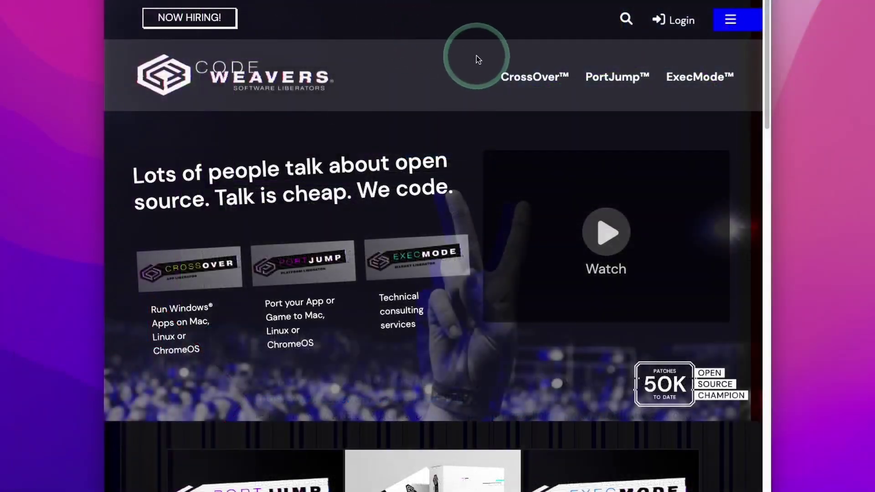
Step: Scroll down to the CrossOver card and open its BUY NOW pricing page
{"action": "scroll", "coordinate": [392, 137], "scroll_direction": "down", "scroll_amount": 5}
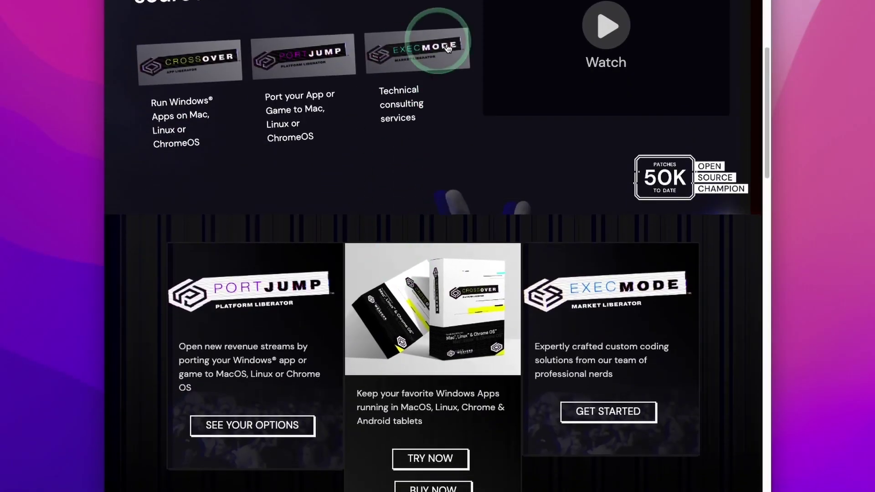
{"action": "scroll", "coordinate": [472, 429], "scroll_direction": "down", "scroll_amount": 2}
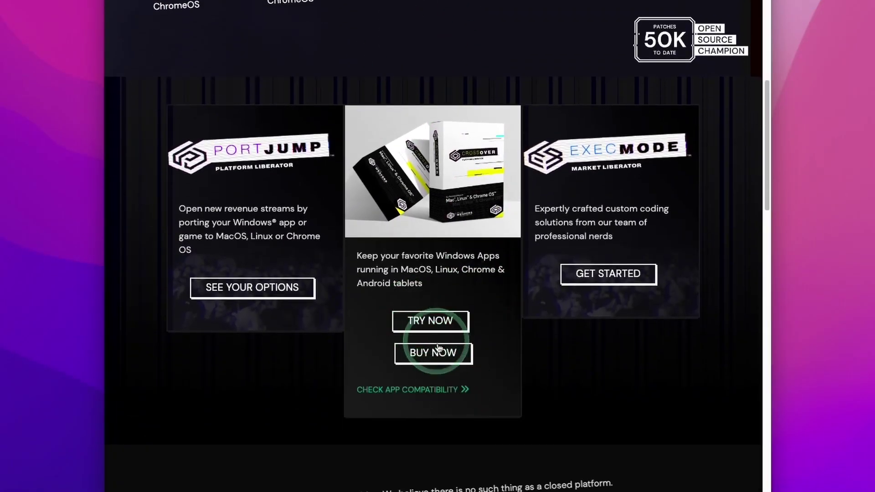
{"action": "left_click", "coordinate": [439, 360]}
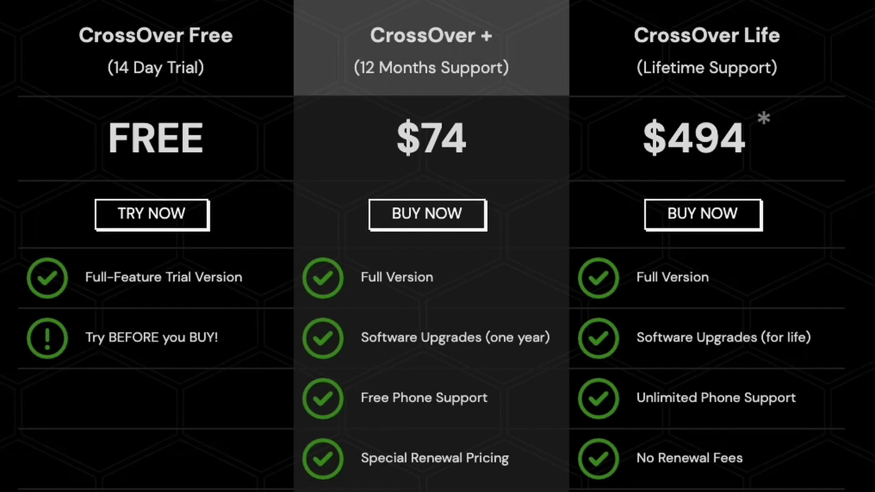
Step: Apply promo code APPLEGAMINGWIKI, dropping CrossOver + from $74.00 to $55.50
{"action": "left_click", "coordinate": [240, 28]}
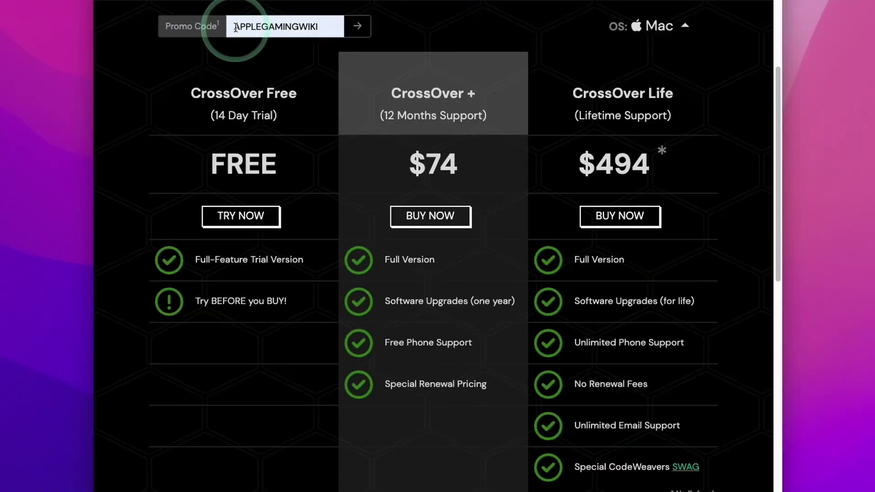
{"action": "left_click_drag", "start_coordinate": [236, 28], "coordinate": [317, 27]}
{"action": "left_click", "coordinate": [314, 51]}
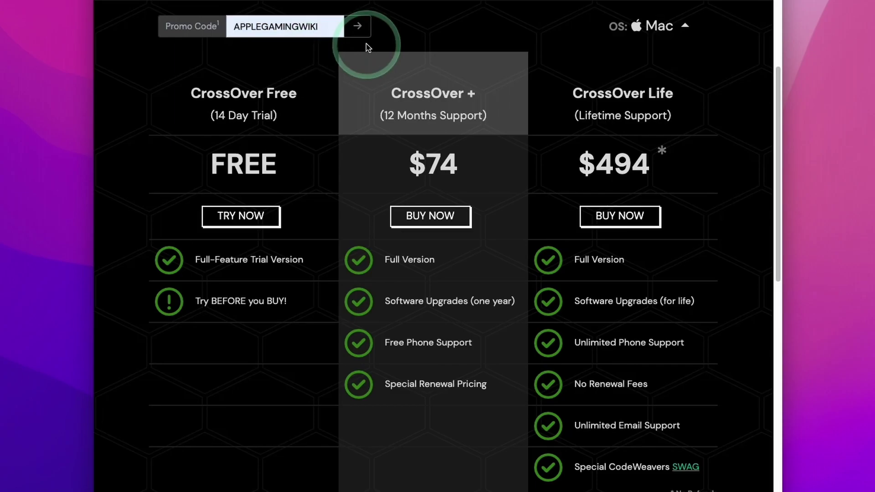
{"action": "left_click", "coordinate": [358, 26]}
{"action": "left_click_drag", "start_coordinate": [378, 211], "coordinate": [502, 211]}
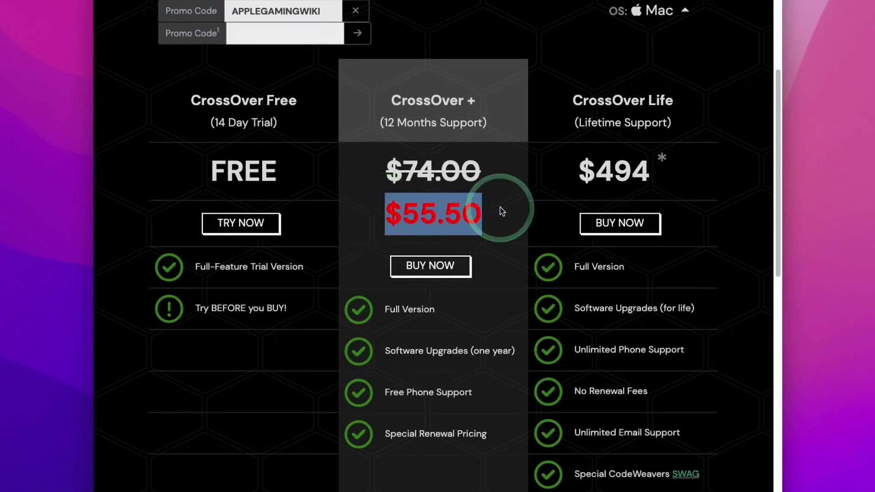
{"action": "left_click", "coordinate": [502, 211]}
{"action": "scroll", "coordinate": [502, 211], "scroll_direction": "up", "scroll_amount": 5}
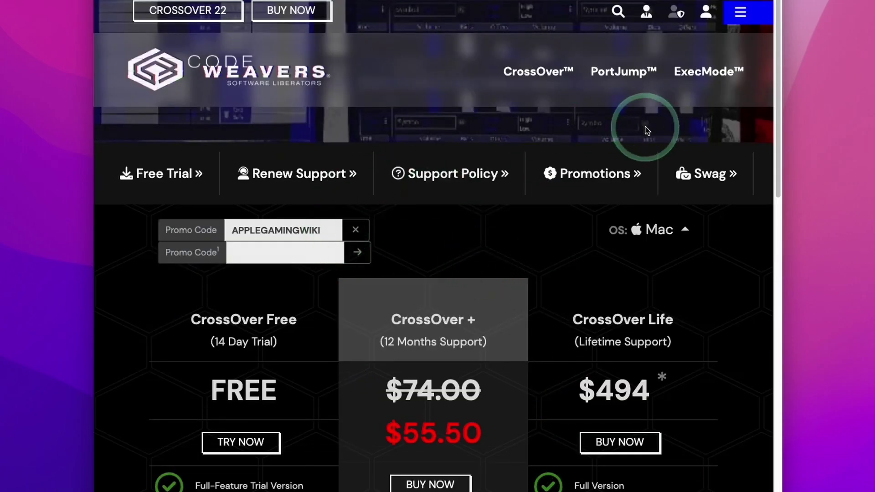
Step: Renew the CrossOver Mac + support license from My Account > Support Licenses, applying the -$40.00 credit
{"action": "left_click", "coordinate": [705, 19]}
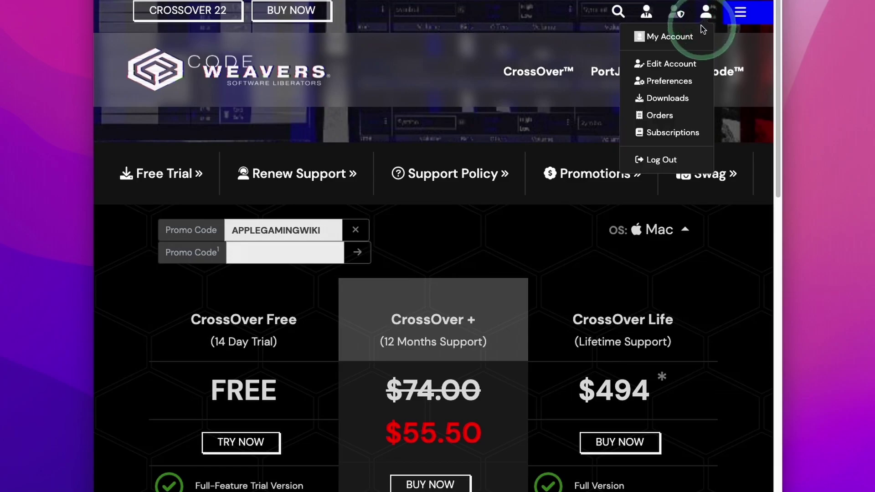
{"action": "left_click", "coordinate": [669, 36]}
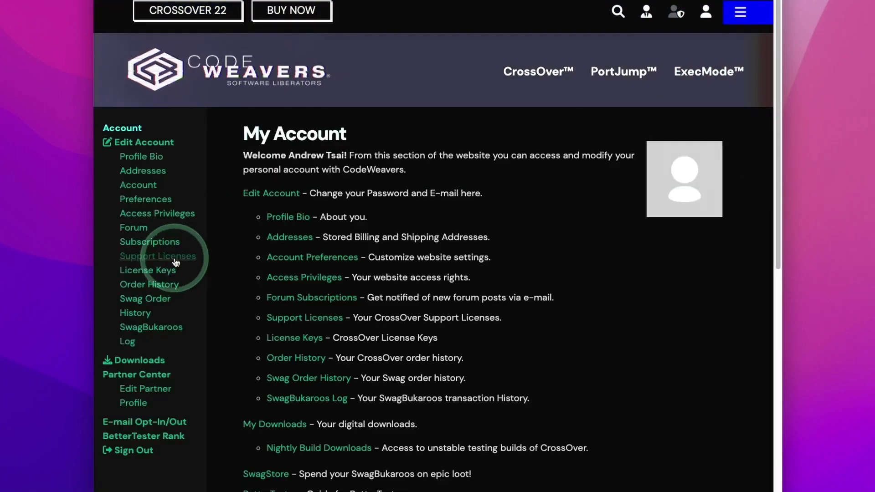
{"action": "left_click", "coordinate": [174, 258]}
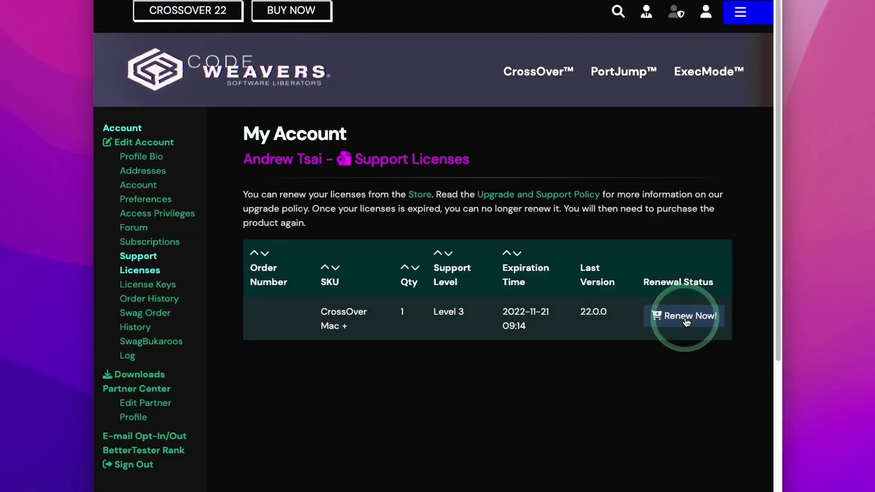
{"action": "left_click_drag", "start_coordinate": [321, 312], "coordinate": [560, 326]}
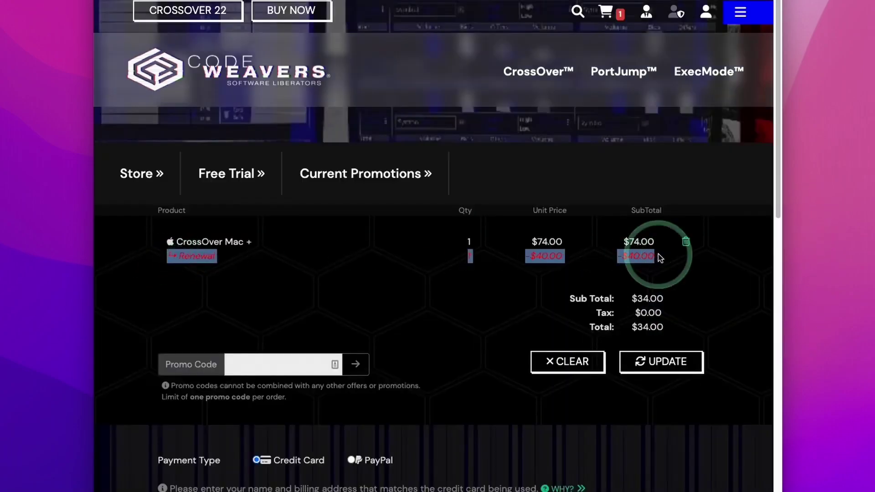
{"action": "left_click", "coordinate": [658, 257]}
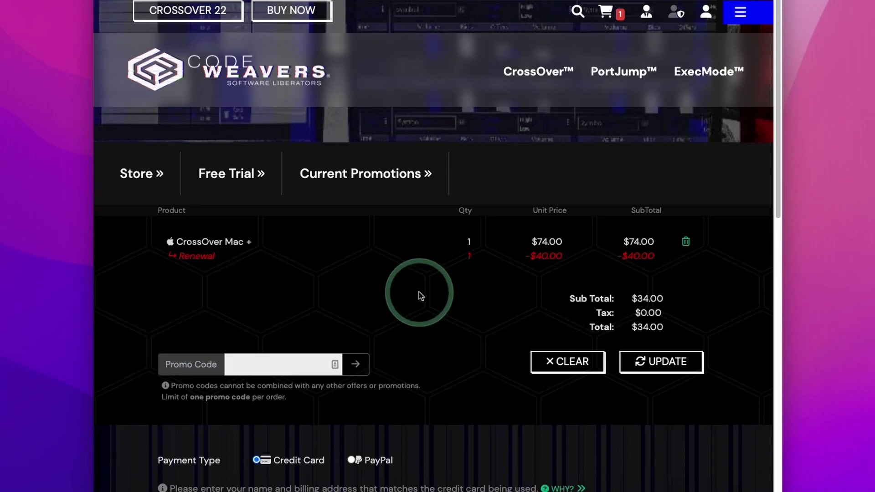
{"action": "left_click_drag", "start_coordinate": [170, 256], "coordinate": [670, 256]}
{"action": "left_click", "coordinate": [666, 256]}
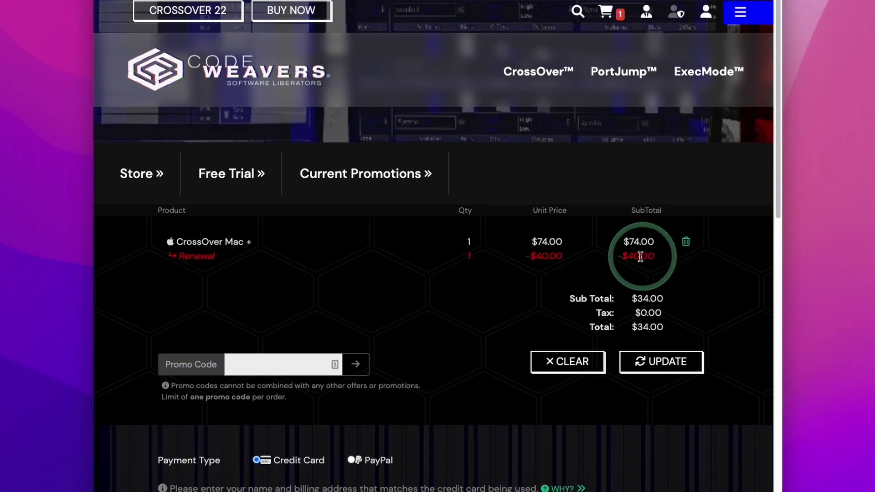
Step: Scroll the CodeWeavers homepage to the free trial form with macOS selected
{"action": "scroll", "coordinate": [401, 182], "scroll_direction": "up", "scroll_amount": 3}
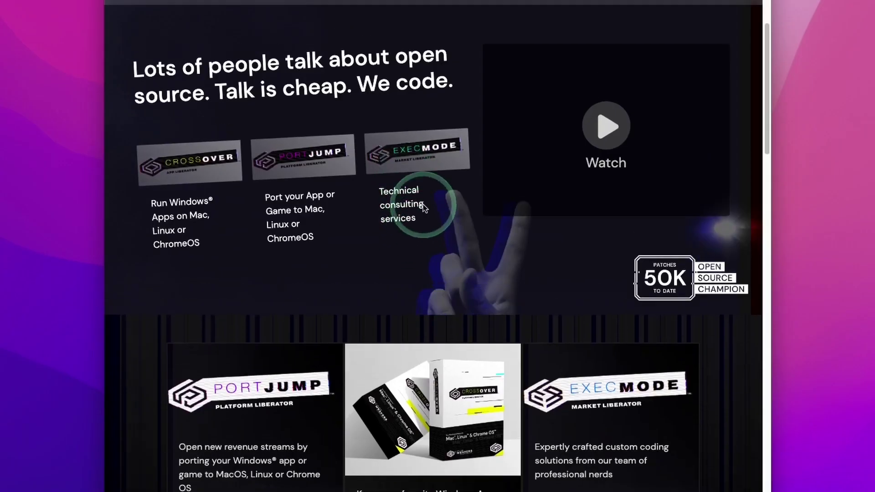
{"action": "scroll", "coordinate": [410, 228], "scroll_direction": "down", "scroll_amount": 5}
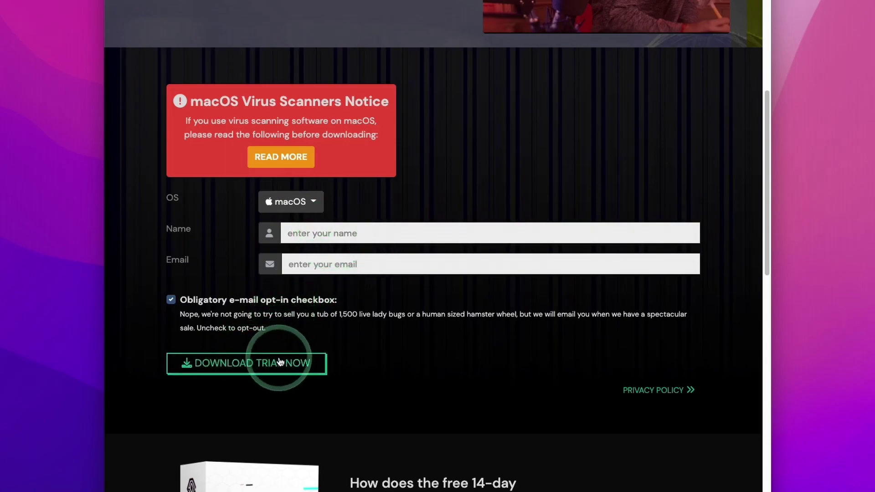
Step: Download the CrossOver trial and view the Downloads folder in a new Finder window
{"action": "left_click", "coordinate": [256, 299]}
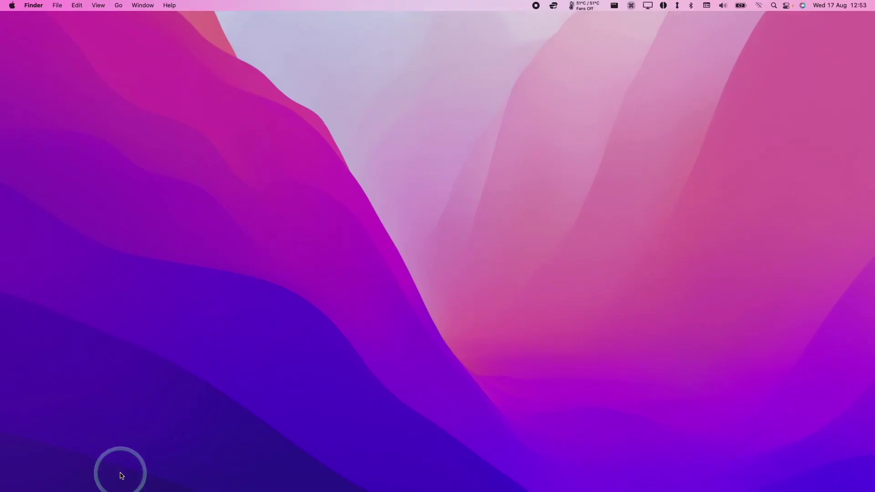
{"action": "left_click", "coordinate": [88, 479]}
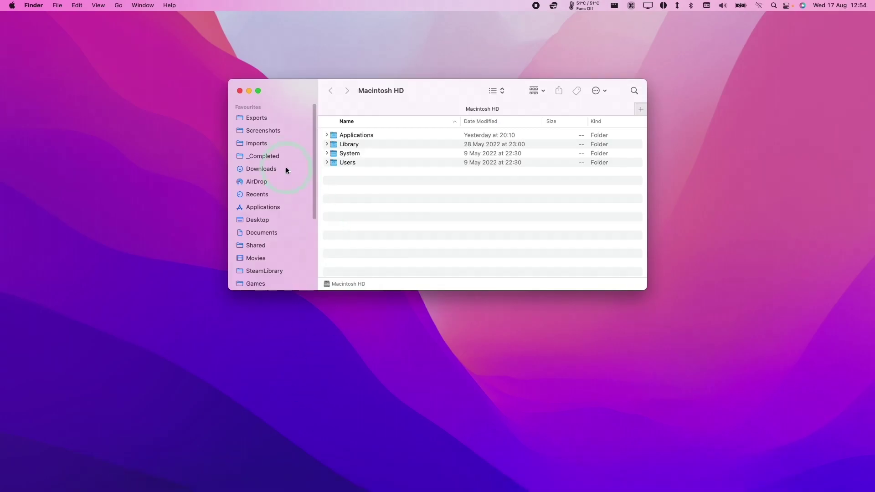
{"action": "left_click", "coordinate": [260, 168]}
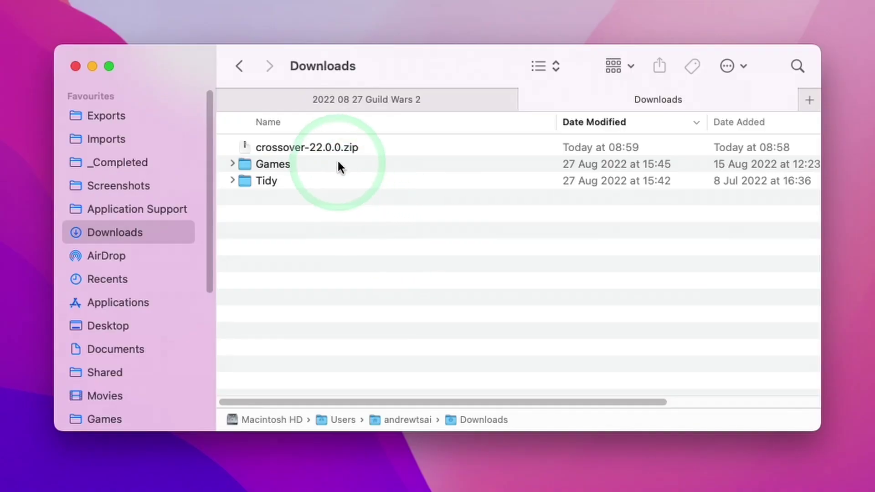
Step: Extract crossover-22.0.0.zip and move the CrossOver app into Applications
{"action": "left_click", "coordinate": [305, 150]}
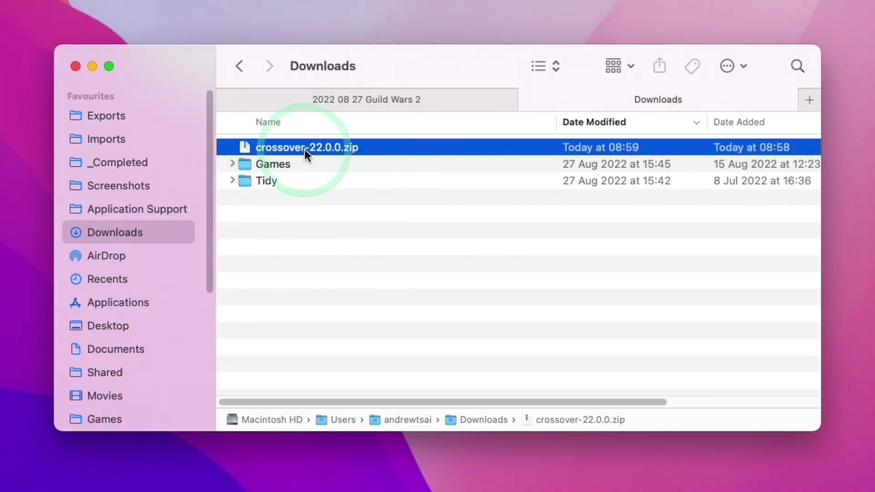
{"action": "double_click", "coordinate": [322, 146]}
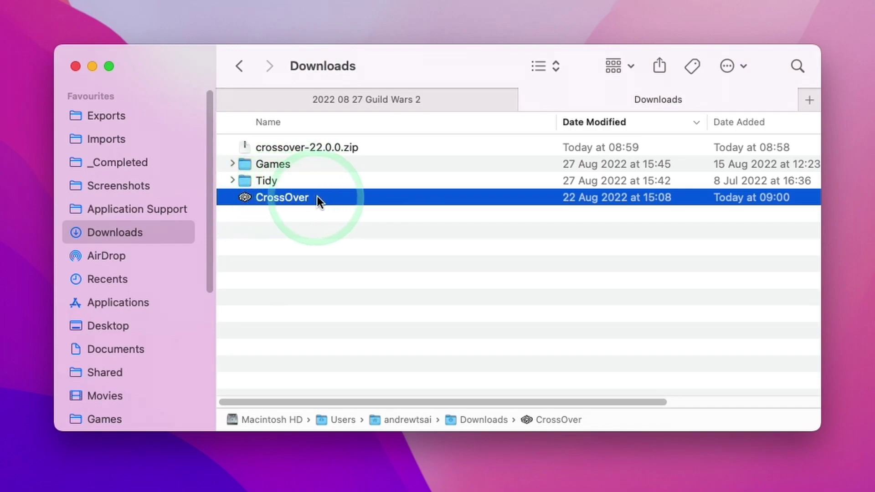
{"action": "left_click_drag", "start_coordinate": [314, 198], "coordinate": [323, 206]}
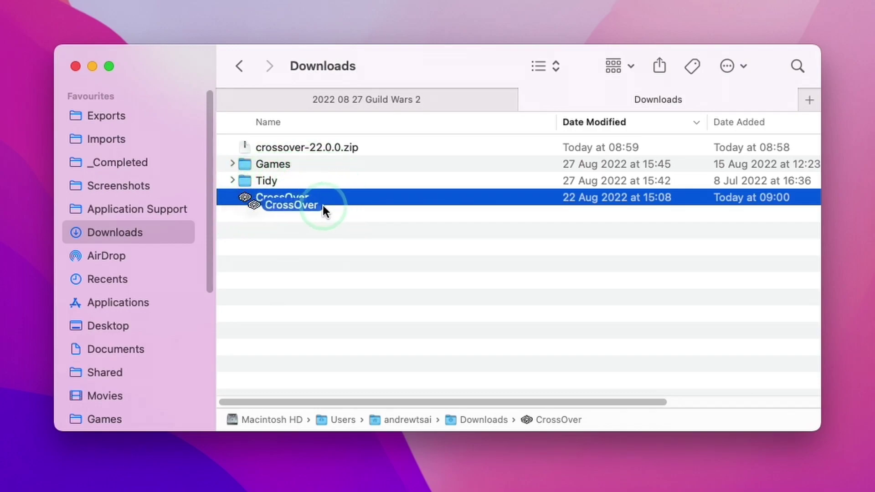
{"action": "left_click_drag", "start_coordinate": [362, 232], "coordinate": [195, 300]}
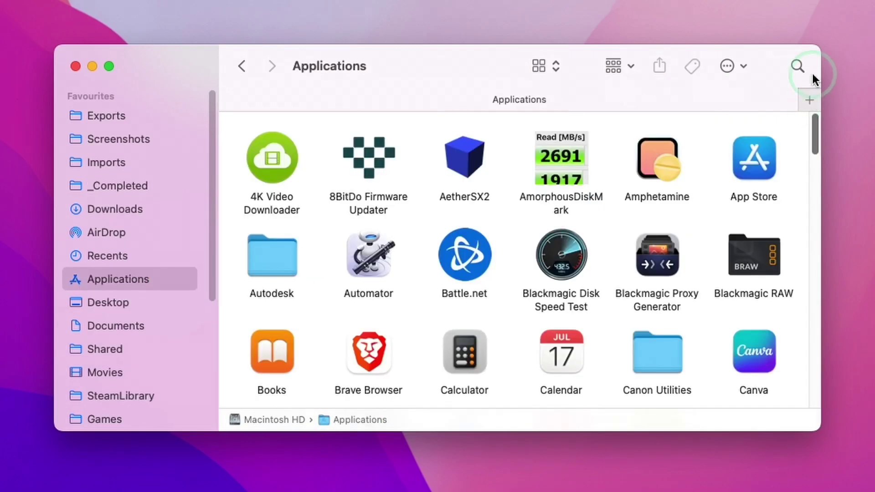
{"action": "scroll", "coordinate": [815, 141], "scroll_direction": "down", "scroll_amount": 5}
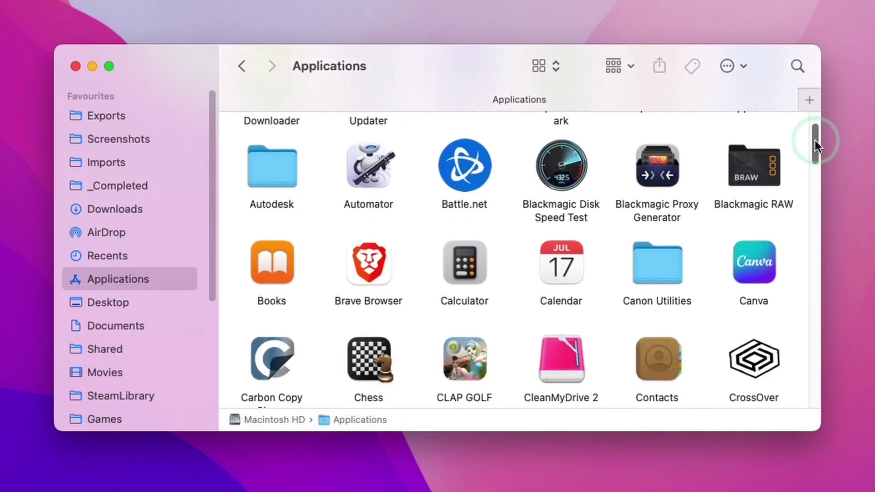
Step: Launch CrossOver, search the install catalogue for 'steam', and install Steam
{"action": "double_click", "coordinate": [761, 285]}
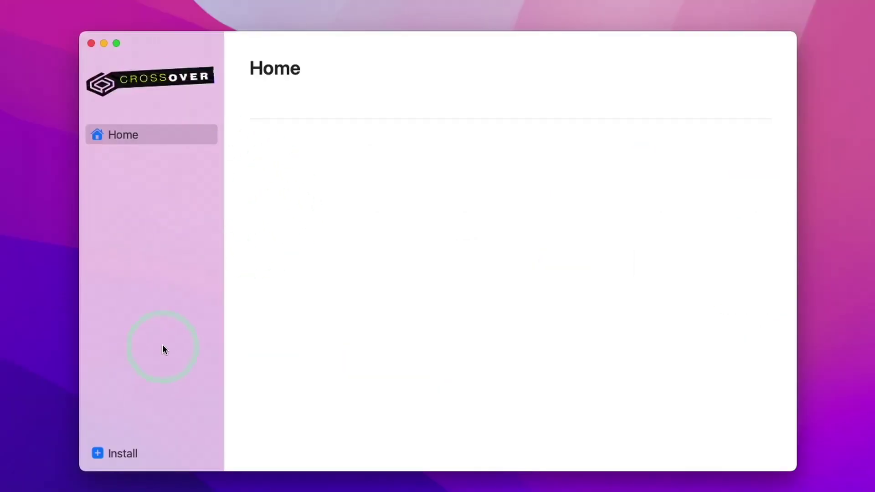
{"action": "left_click", "coordinate": [103, 450]}
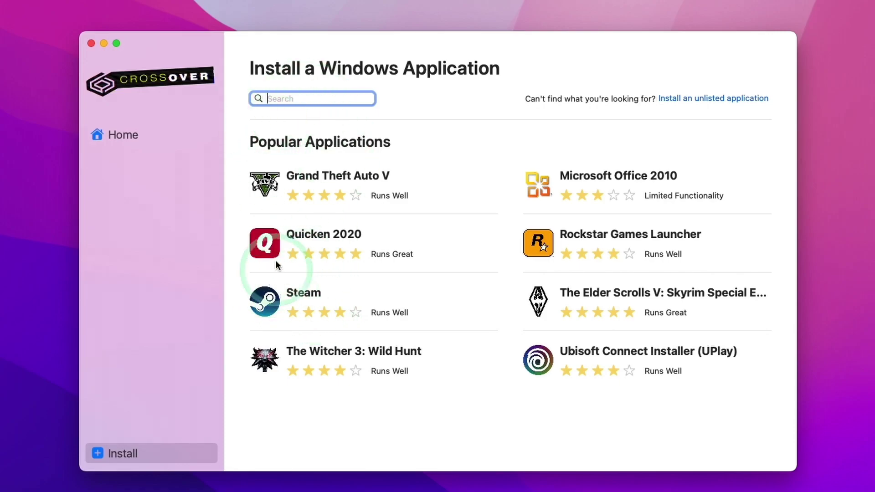
{"action": "type", "text": "steam"}
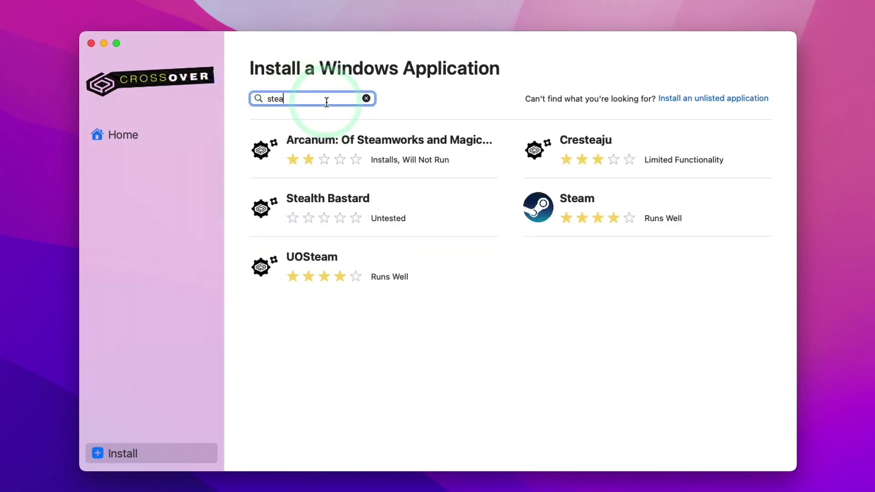
{"action": "left_click", "coordinate": [496, 158]}
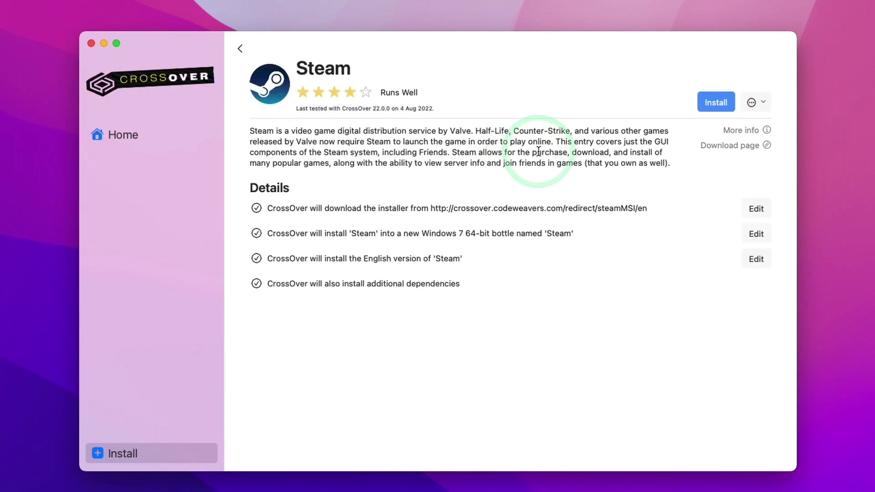
{"action": "left_click", "coordinate": [711, 102]}
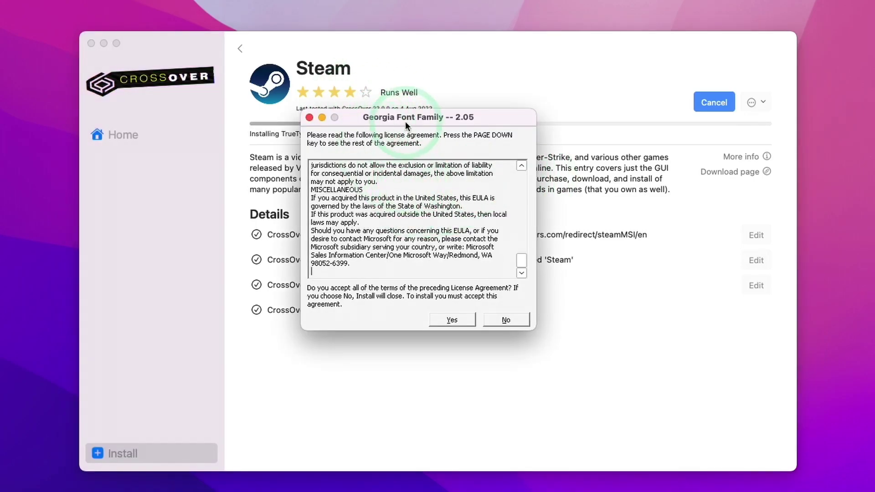
Step: Accept the Georgia Font Family license and install the Microsoft XML Parser
{"action": "mouse_move", "coordinate": [406, 121]}
{"action": "left_mouse_down"}
{"action": "mouse_move", "coordinate": [391, 99]}
{"action": "mouse_move", "coordinate": [411, 116]}
{"action": "left_mouse_up"}
{"action": "left_click", "coordinate": [464, 317]}
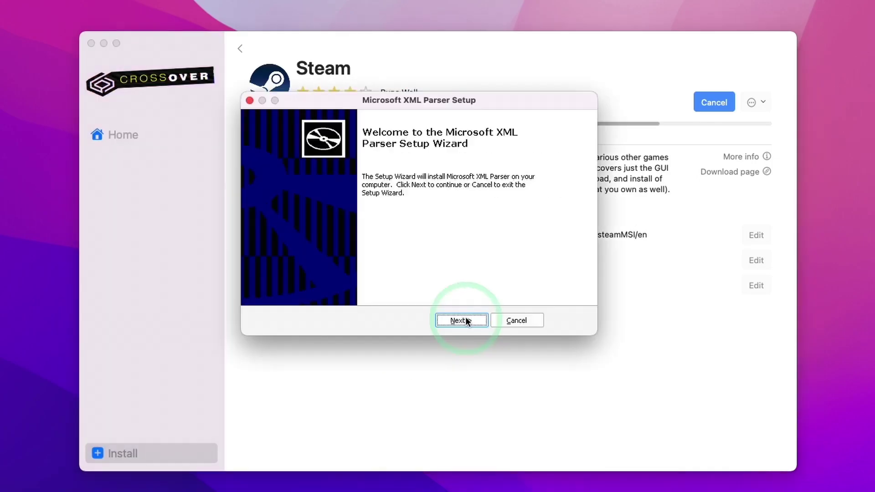
{"action": "left_click", "coordinate": [462, 321]}
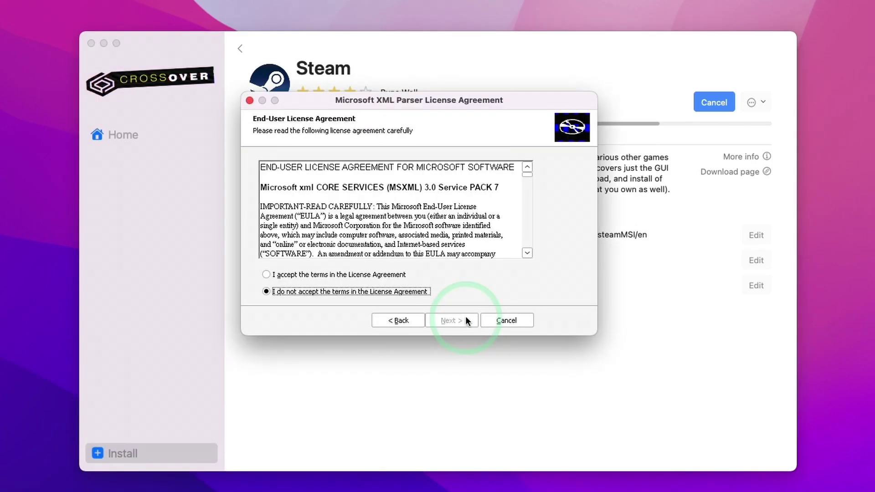
{"action": "left_click", "coordinate": [457, 321]}
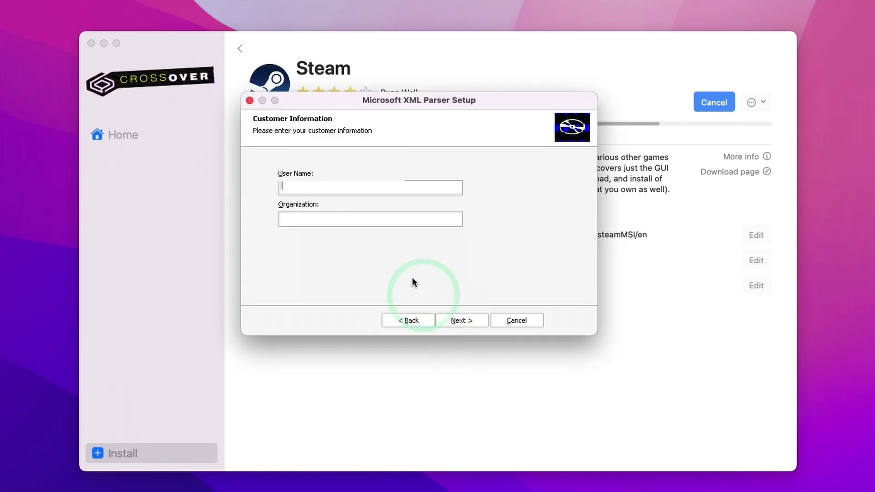
{"action": "left_click", "coordinate": [447, 321]}
{"action": "left_click", "coordinate": [461, 321]}
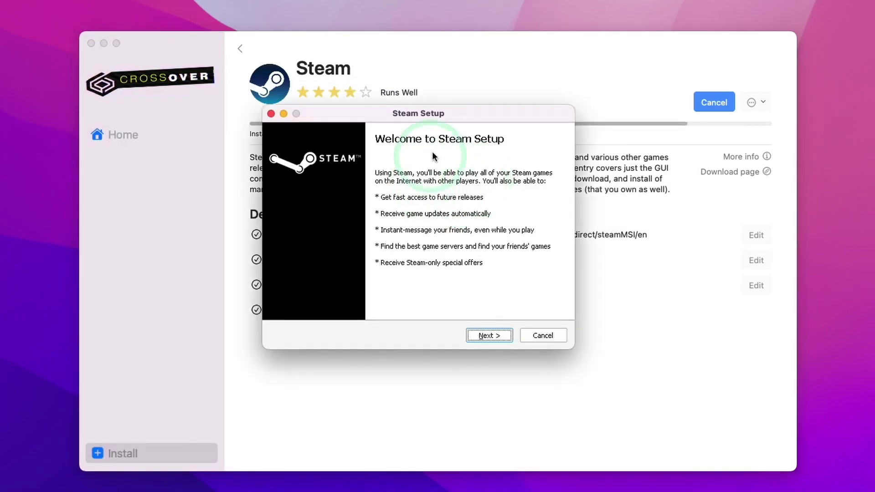
Step: Run Steam Setup with English as the language into the default folder
{"action": "left_click_drag", "start_coordinate": [433, 156], "coordinate": [471, 73]}
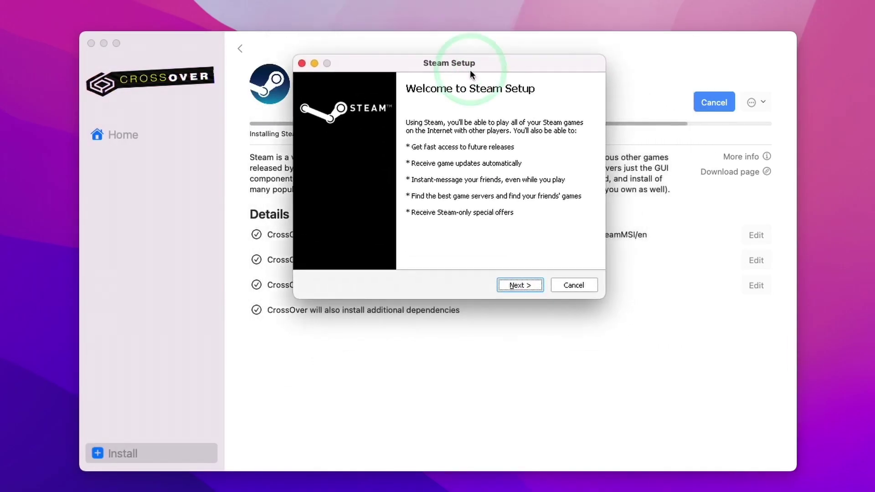
{"action": "left_click", "coordinate": [522, 285]}
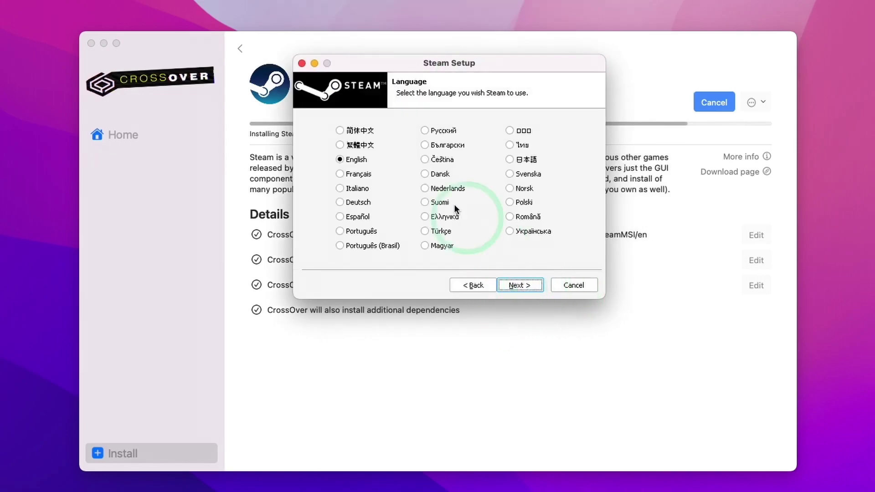
{"action": "left_click", "coordinate": [532, 287]}
{"action": "left_click", "coordinate": [520, 285]}
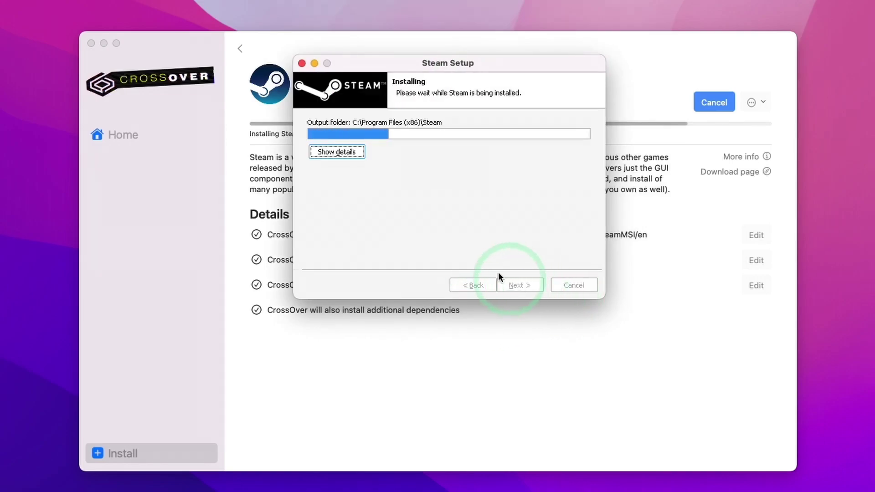
Step: Finish Steam setup, minimize CrossOver, and centre the Steam update window on screen
{"action": "left_click", "coordinate": [520, 285]}
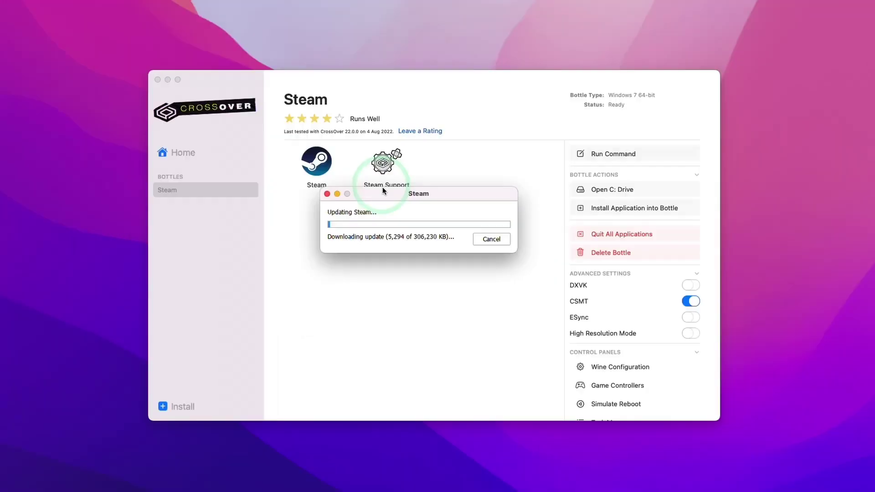
{"action": "left_click_drag", "start_coordinate": [618, 62], "coordinate": [723, 30]}
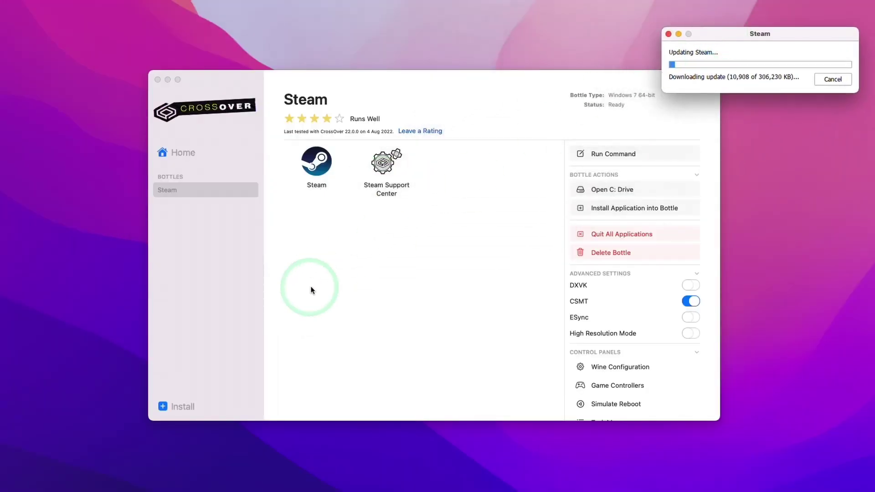
{"action": "left_click", "coordinate": [184, 194]}
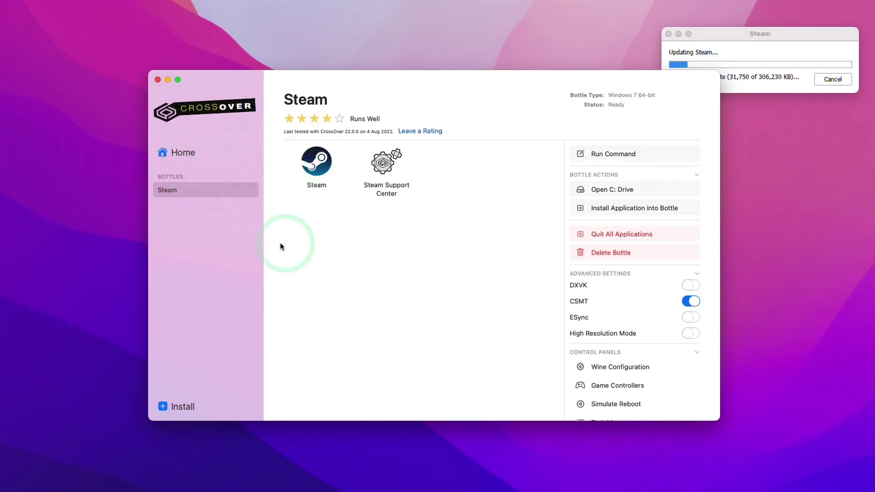
{"action": "left_click", "coordinate": [168, 81]}
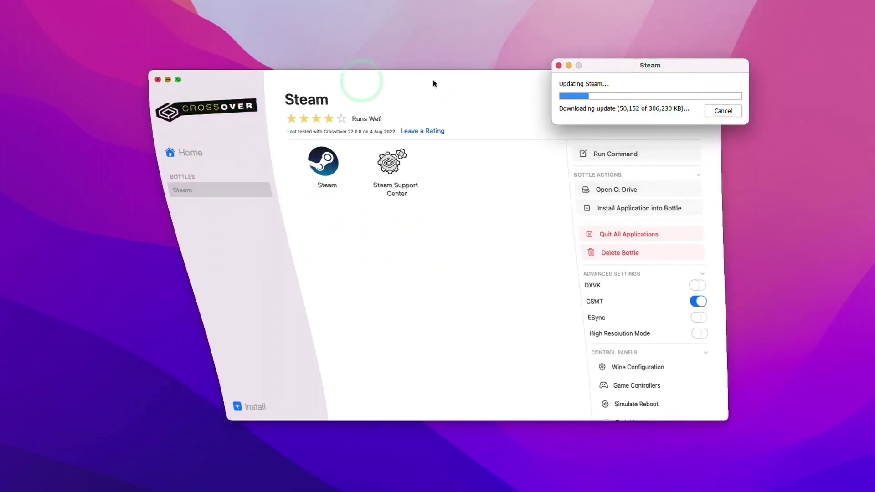
{"action": "left_click_drag", "start_coordinate": [599, 65], "coordinate": [415, 89]}
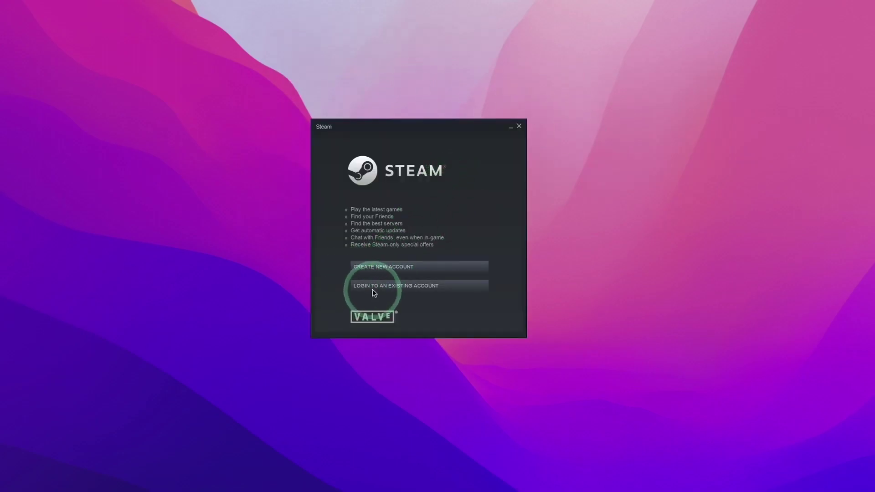
Step: Log in to an existing Steam account and authorize this Mac with the Steam Guard email code
{"action": "left_click", "coordinate": [374, 287]}
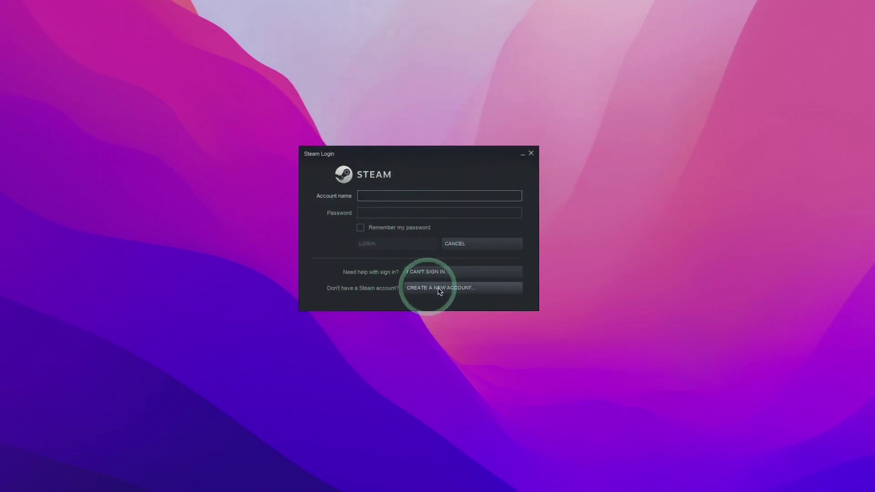
{"action": "left_click", "coordinate": [422, 195]}
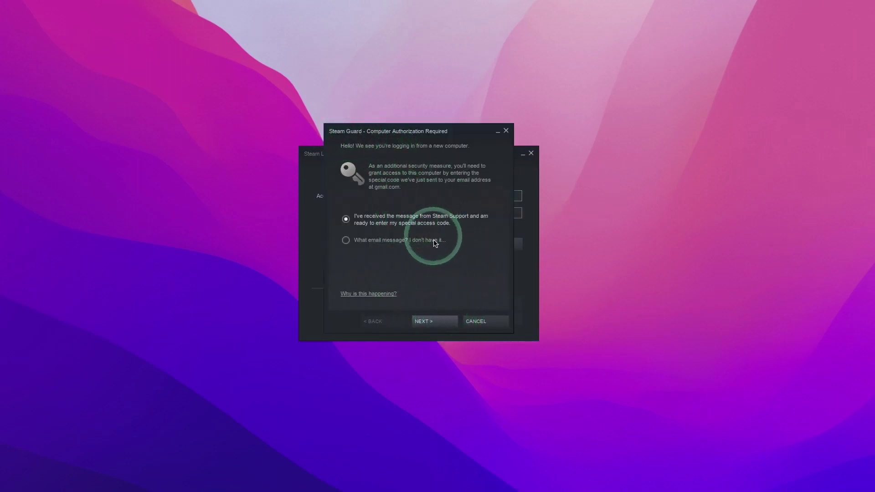
{"action": "left_click", "coordinate": [445, 323]}
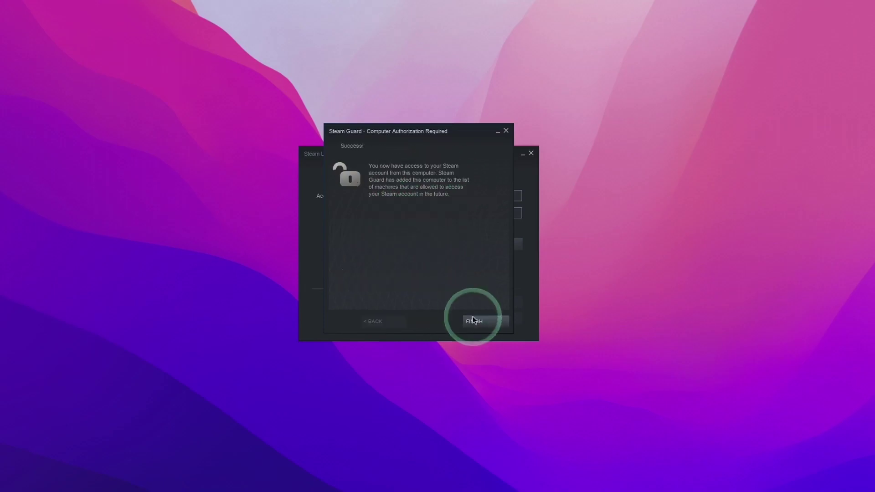
{"action": "left_click", "coordinate": [473, 321]}
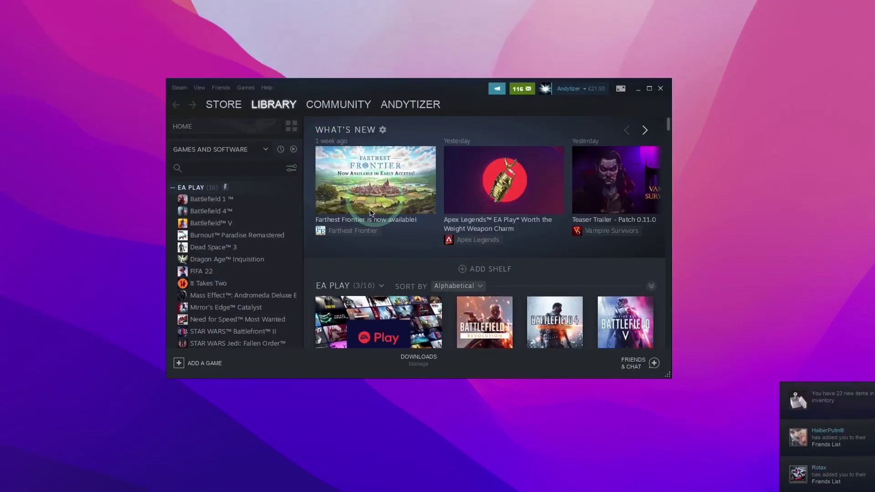
Step: Search the store for 'xcom 2', confirm XCOM 2 is owned, then return to its library page
{"action": "scroll", "coordinate": [275, 211], "scroll_direction": "down", "scroll_amount": 3}
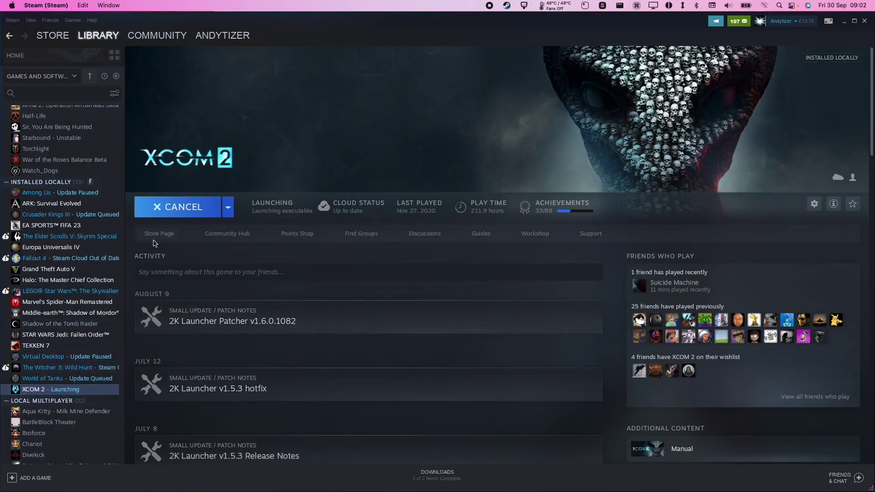
{"action": "left_click", "coordinate": [53, 36]}
{"action": "type", "text": "xcom 2"}
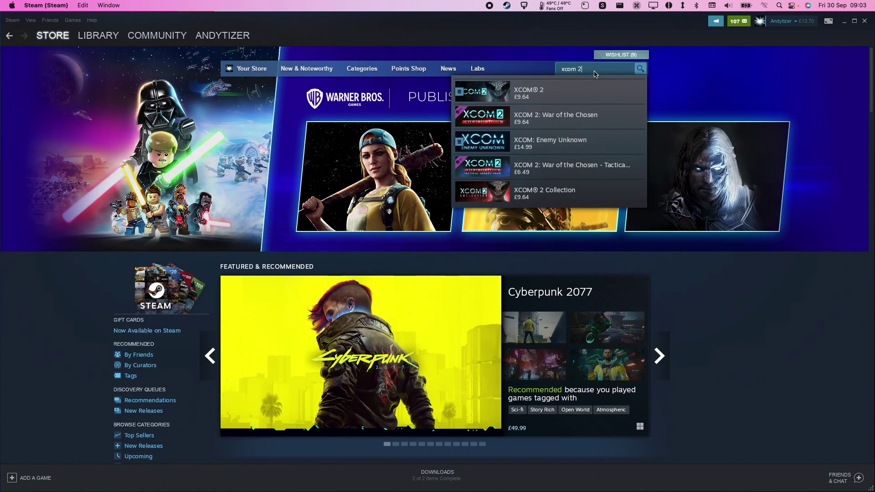
{"action": "key", "text": "Return"}
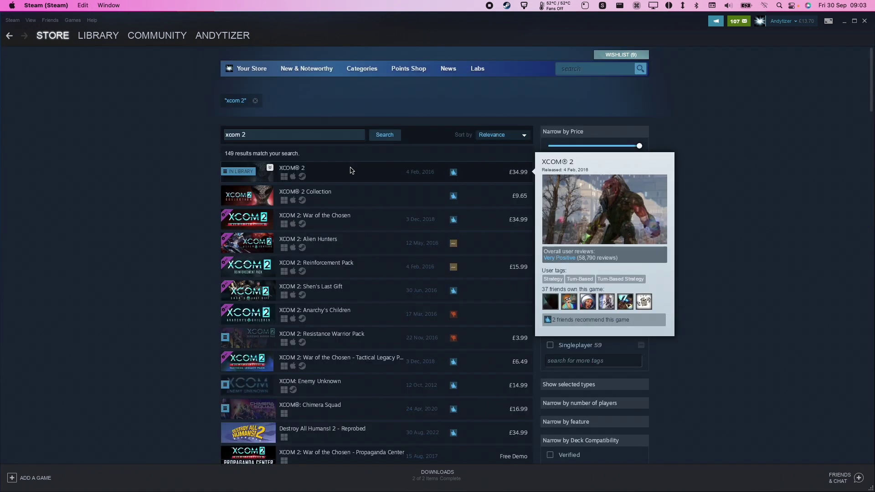
{"action": "left_click", "coordinate": [283, 181]}
{"action": "scroll", "coordinate": [377, 174], "scroll_direction": "down", "scroll_amount": 5}
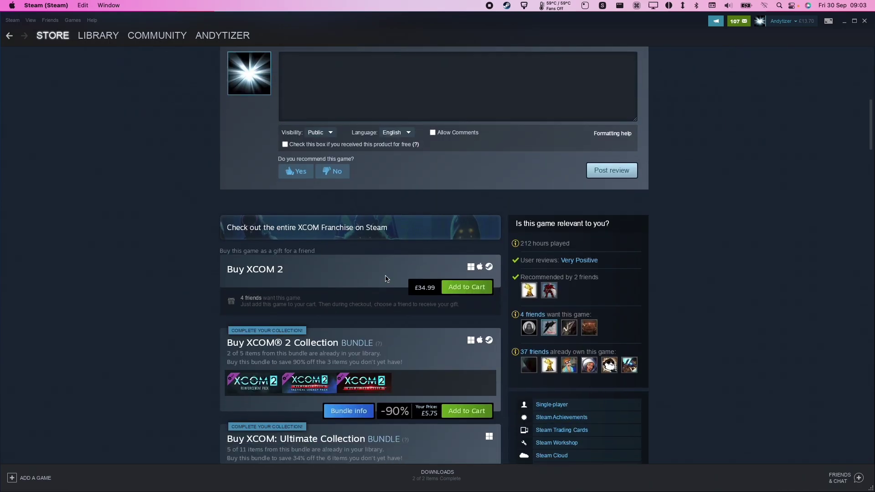
{"action": "left_click", "coordinate": [249, 183]}
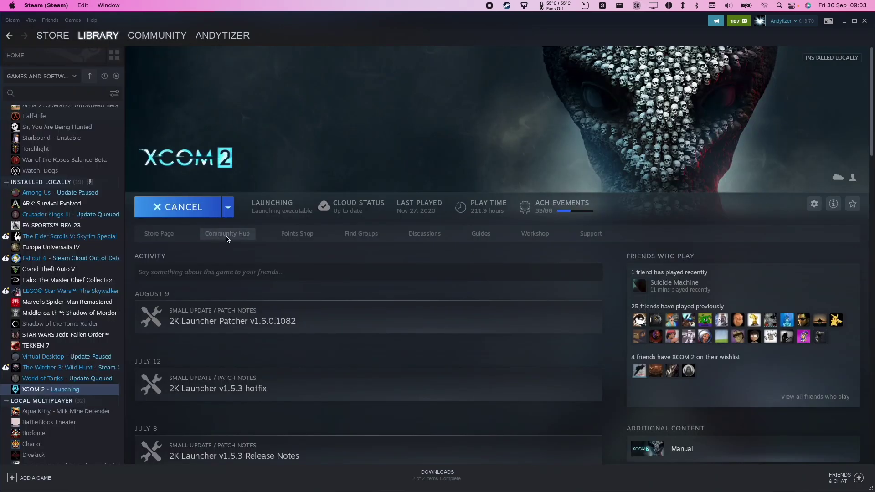
Step: Select XCOM 2 in the library and launch it
{"action": "left_click", "coordinate": [217, 222]}
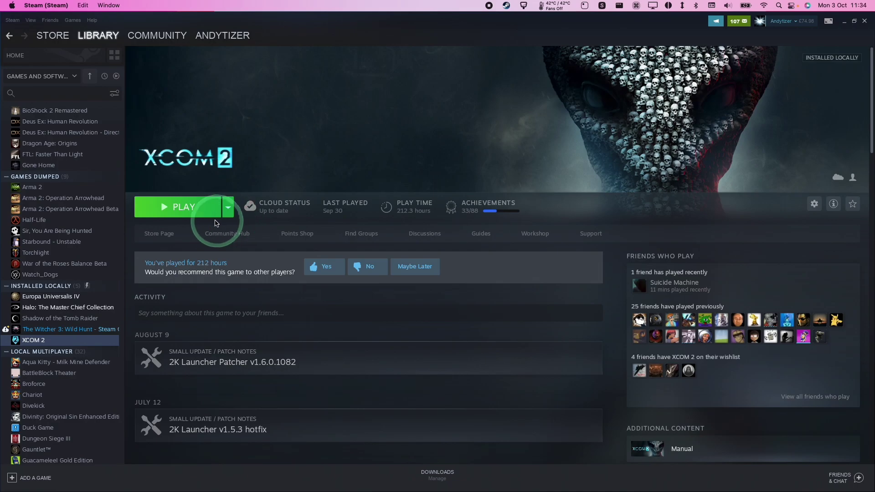
{"action": "left_click", "coordinate": [82, 338]}
{"action": "left_click", "coordinate": [176, 207]}
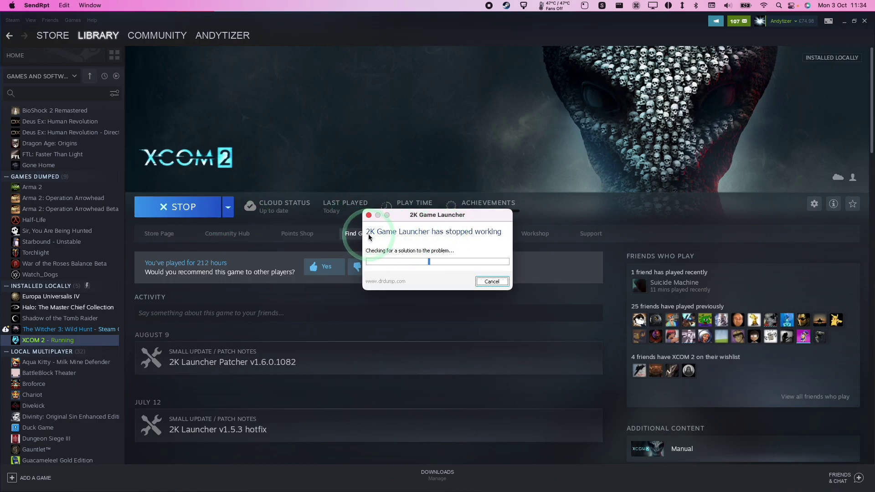
Step: Dismiss the 2K Game Launcher crash report and confirm stopping XCOM 2
{"action": "left_click", "coordinate": [487, 280]}
{"action": "left_click", "coordinate": [195, 208]}
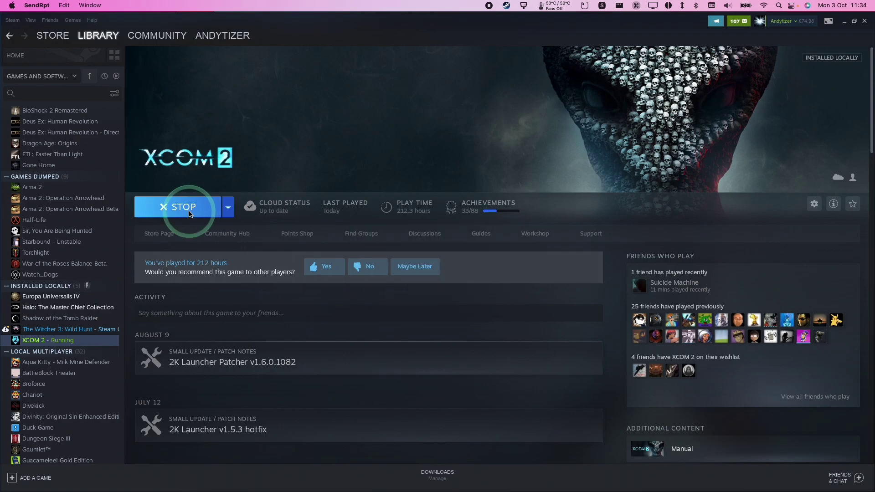
{"action": "left_click", "coordinate": [412, 284]}
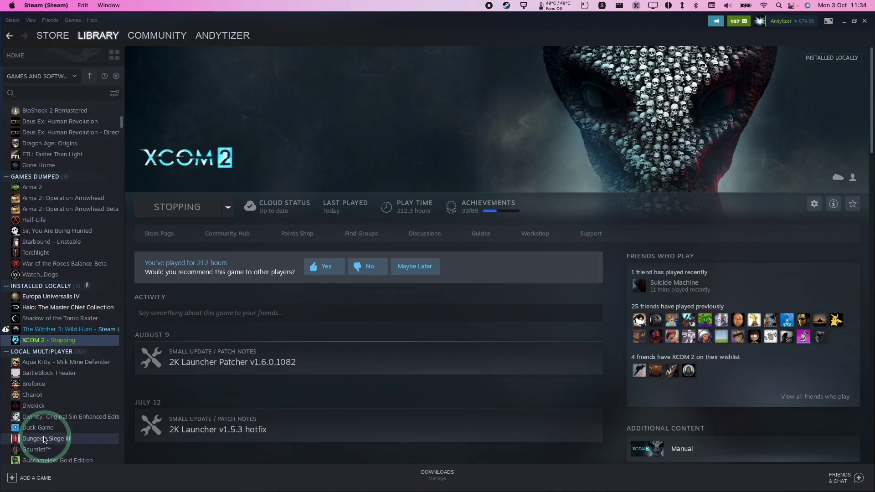
Step: Start adding a non-Steam game and open the file browser for the program
{"action": "left_click", "coordinate": [20, 479]}
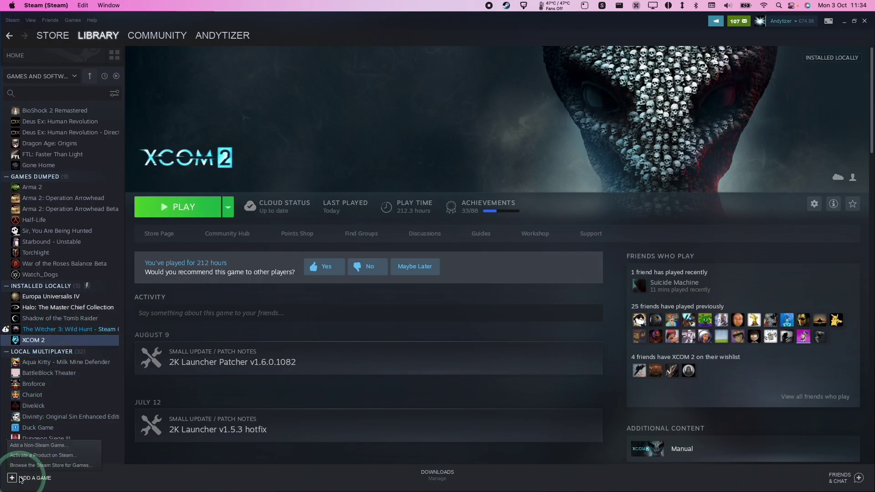
{"action": "left_click", "coordinate": [38, 445]}
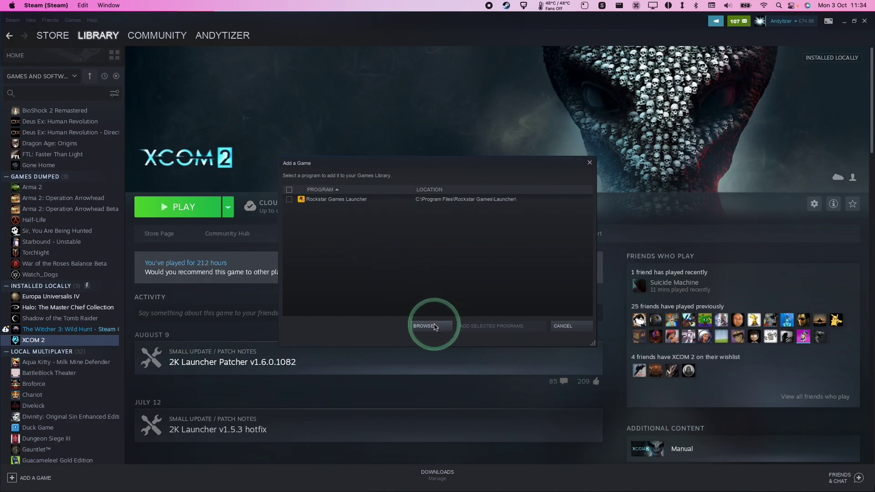
{"action": "left_click", "coordinate": [431, 325]}
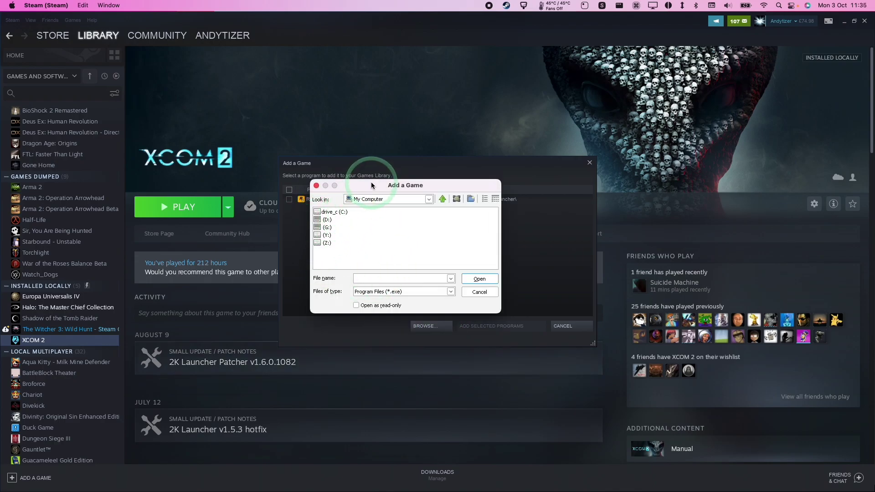
{"action": "left_click_drag", "start_coordinate": [372, 185], "coordinate": [332, 212]}
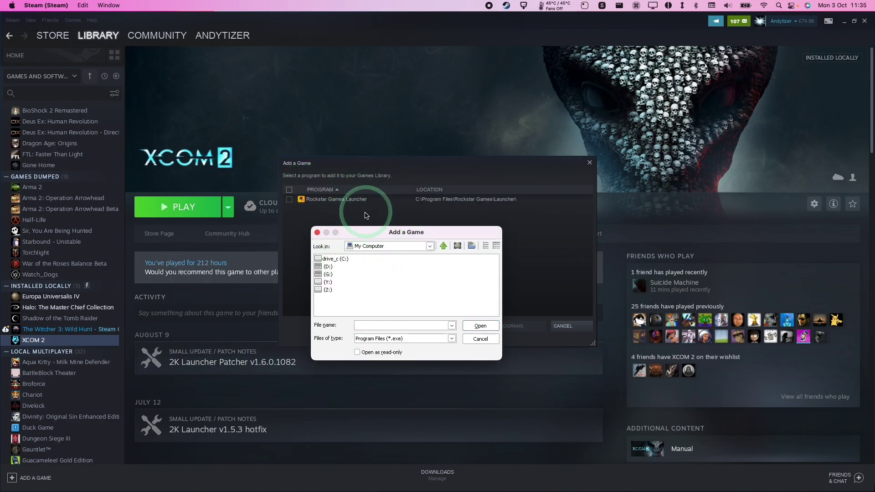
Step: Navigate through C:/Program Files (x86)/Steam/steamapps/common/XCOM 2 to the XCom2-WarOfTheChosen folder
{"action": "double_click", "coordinate": [339, 260]}
{"action": "double_click", "coordinate": [359, 268]}
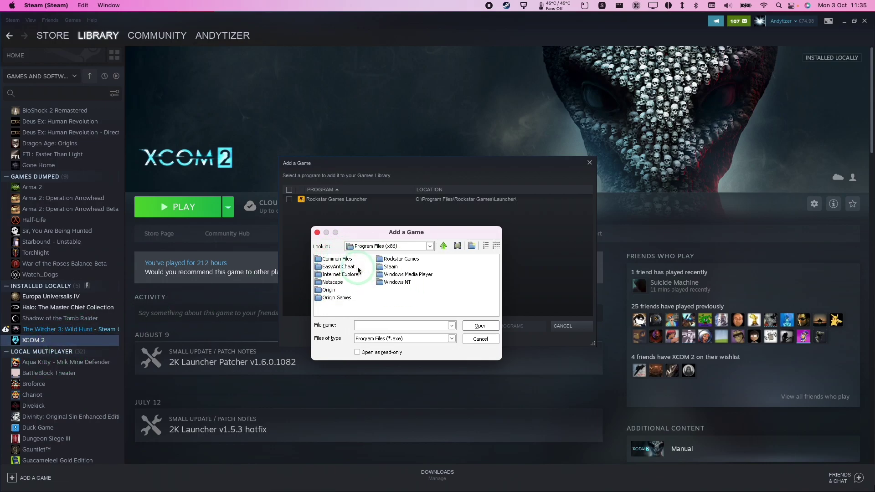
{"action": "double_click", "coordinate": [392, 268]}
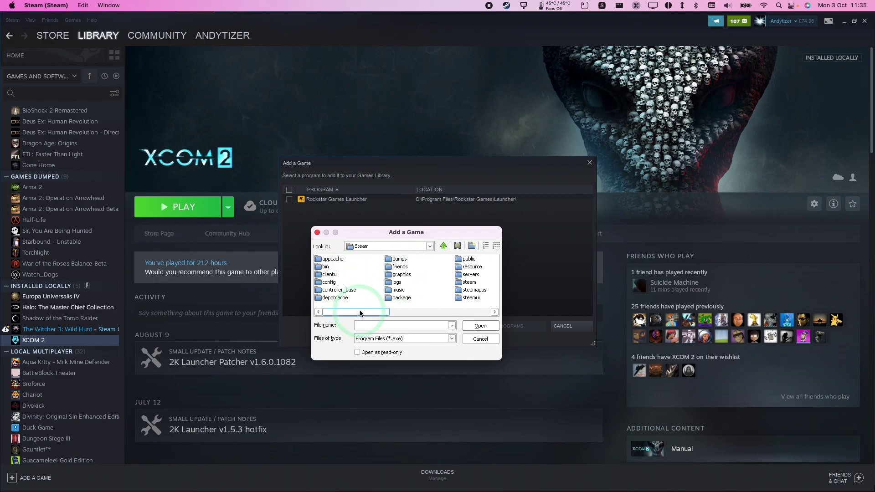
{"action": "double_click", "coordinate": [472, 290]}
{"action": "double_click", "coordinate": [336, 262]}
{"action": "left_click", "coordinate": [332, 282]}
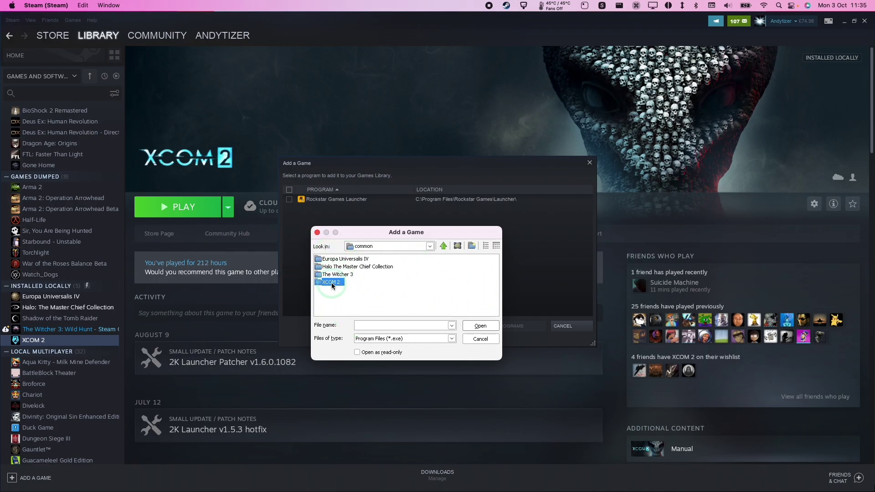
{"action": "double_click", "coordinate": [331, 283]}
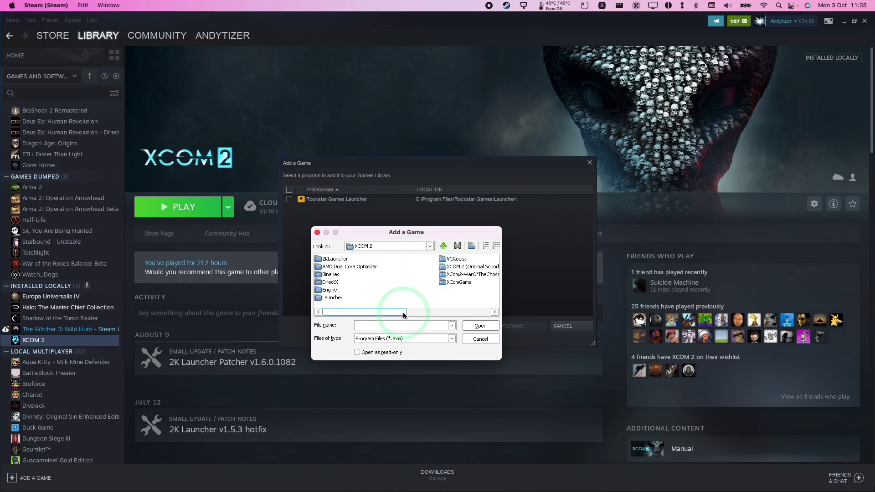
{"action": "left_click_drag", "start_coordinate": [421, 313], "coordinate": [459, 315]}
{"action": "left_click", "coordinate": [369, 275]}
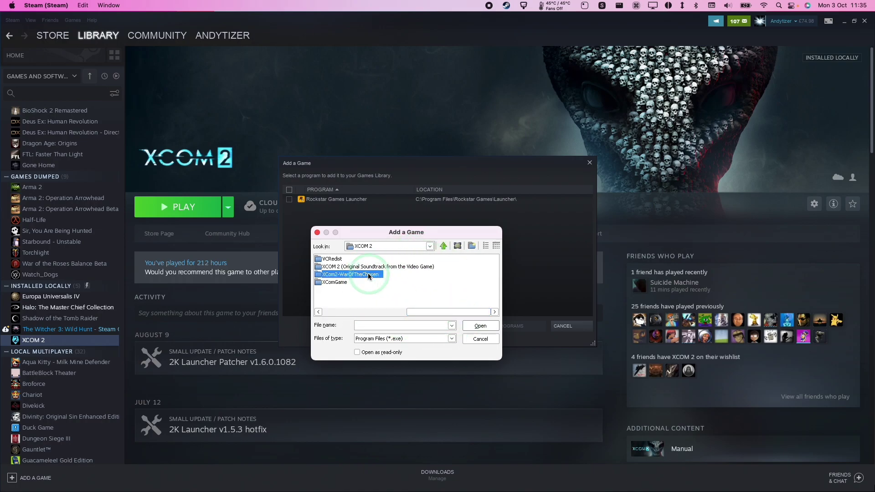
{"action": "left_click", "coordinate": [345, 268]}
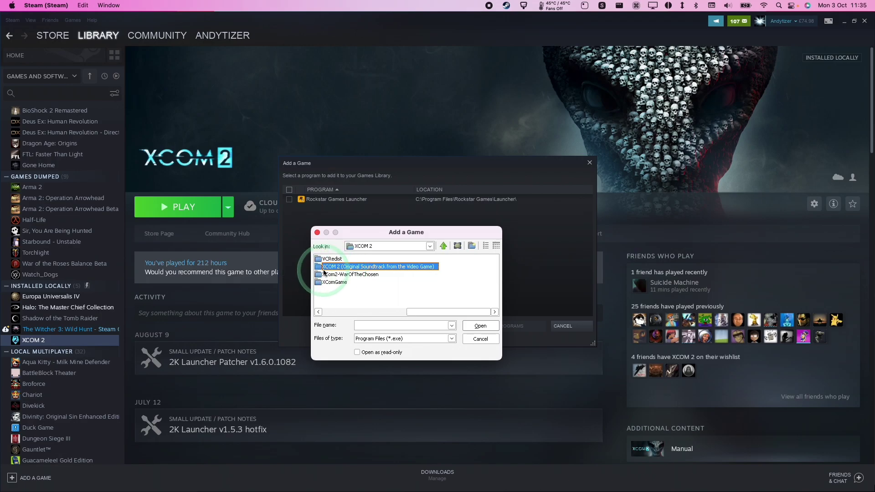
{"action": "left_click", "coordinate": [358, 275]}
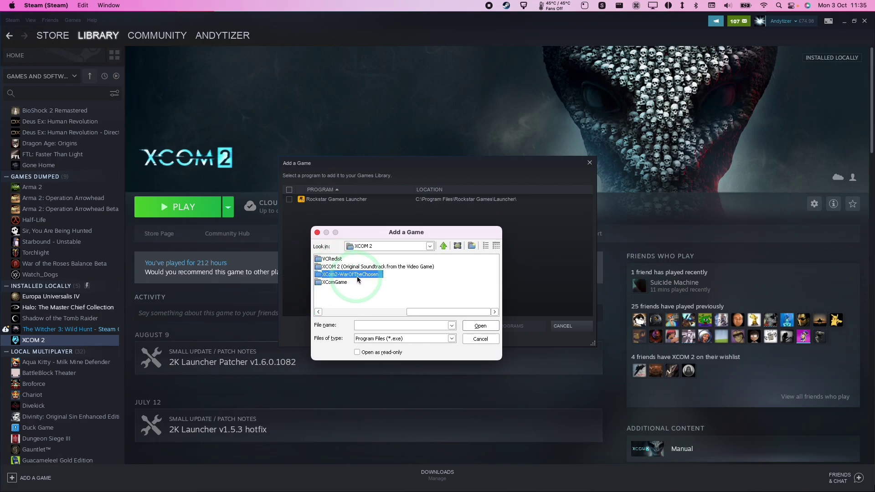
{"action": "left_click", "coordinate": [325, 277]}
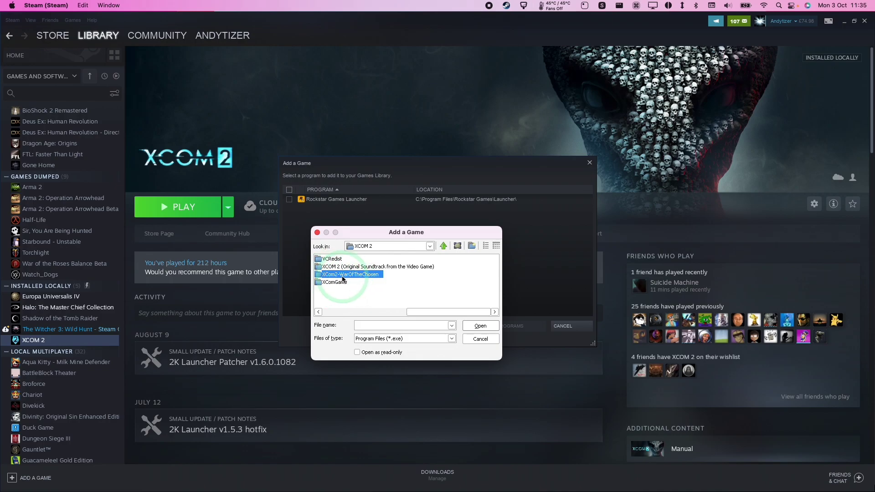
Step: Open XCom2-WarOfTheChosen/Binaries/Win64 and select XCom2.exe
{"action": "double_click", "coordinate": [343, 279]}
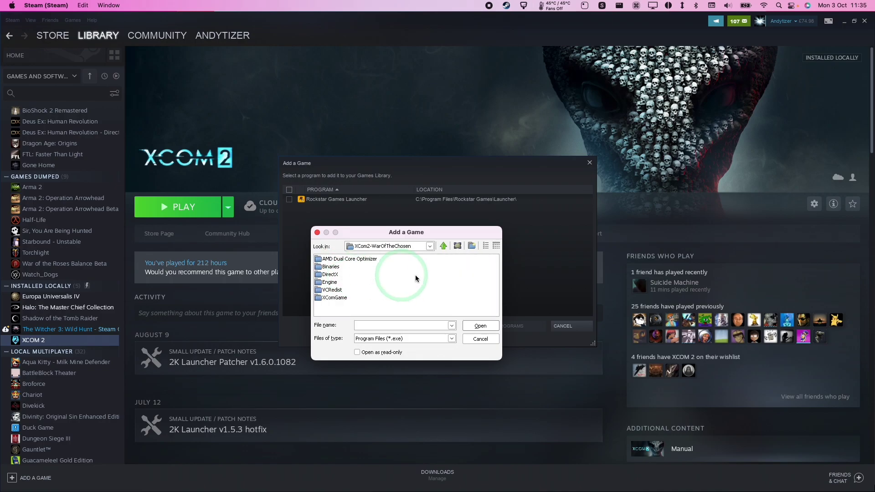
{"action": "double_click", "coordinate": [332, 268]}
{"action": "left_click", "coordinate": [326, 259]}
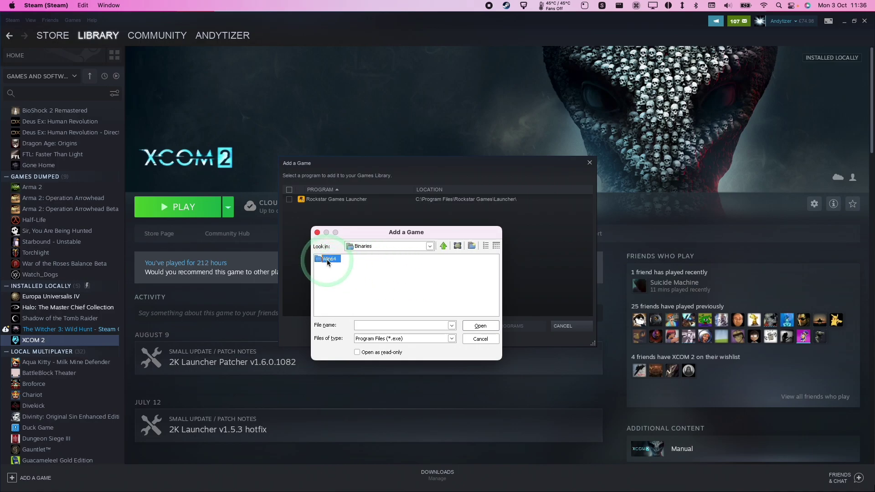
{"action": "double_click", "coordinate": [327, 259]}
{"action": "left_click", "coordinate": [323, 268]}
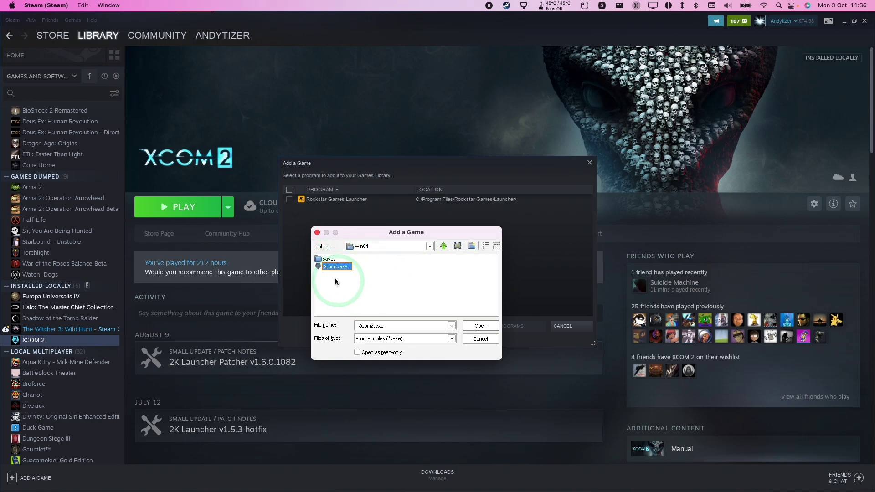
Step: Confirm XCom2.exe and add it to the Steam library as a non-Steam game
{"action": "left_click", "coordinate": [392, 304]}
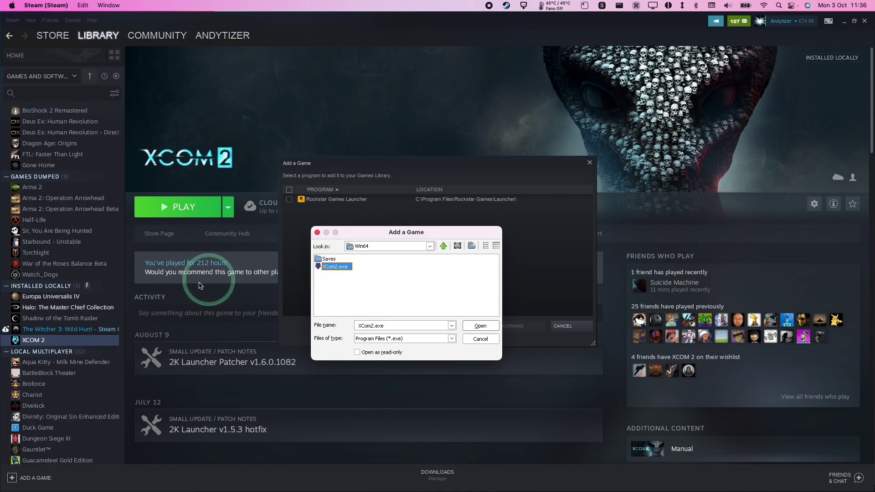
{"action": "left_click", "coordinate": [81, 361]}
{"action": "left_click", "coordinate": [364, 302]}
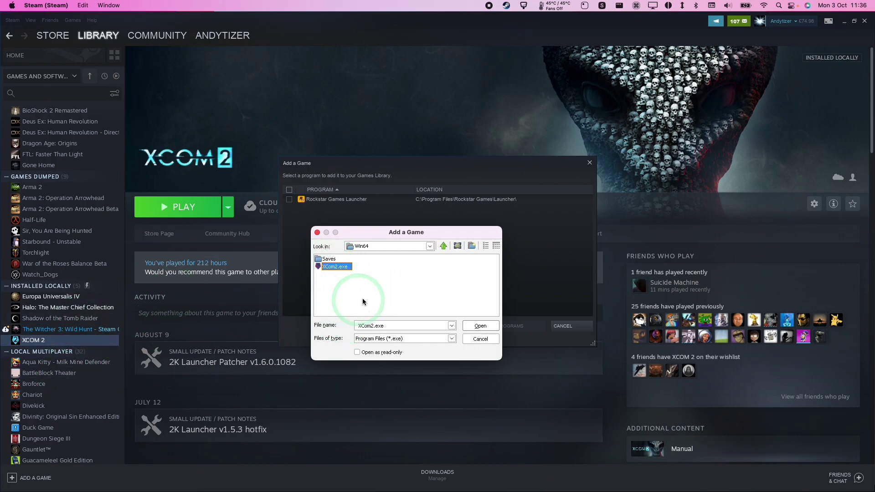
{"action": "left_click", "coordinate": [474, 326]}
{"action": "left_click", "coordinate": [289, 199]}
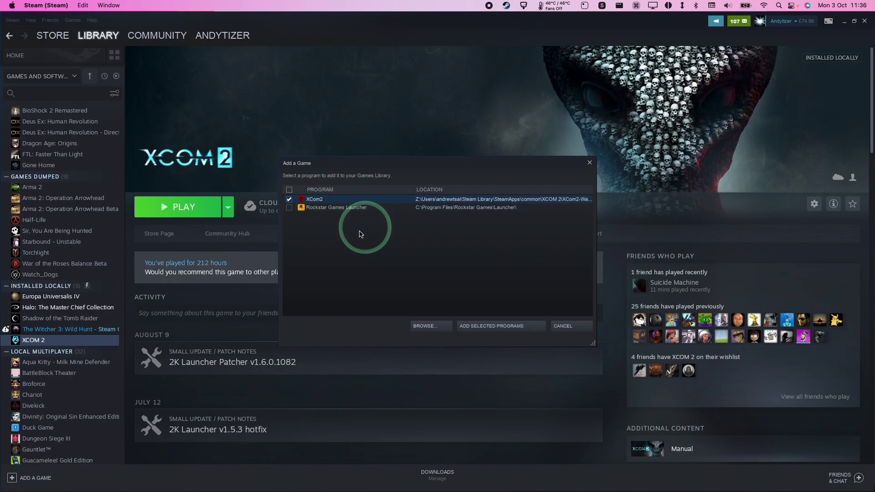
{"action": "left_click", "coordinate": [515, 327]}
{"action": "left_click", "coordinate": [32, 350]}
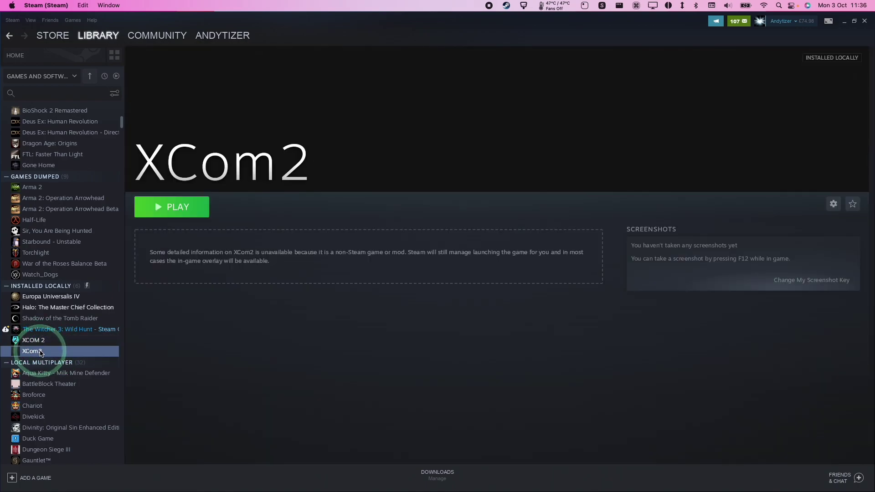
Step: Paste -noredscreens -nostartupmovies -review into the XCom2 shortcut's Launch Options, then close Properties
{"action": "right_click", "coordinate": [40, 353]}
{"action": "mouse_move", "coordinate": [66, 415]}
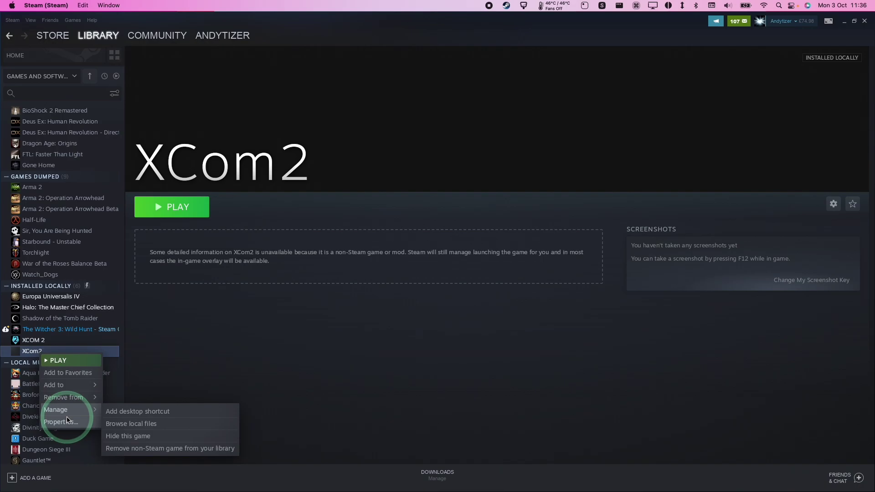
{"action": "left_click", "coordinate": [176, 411]}
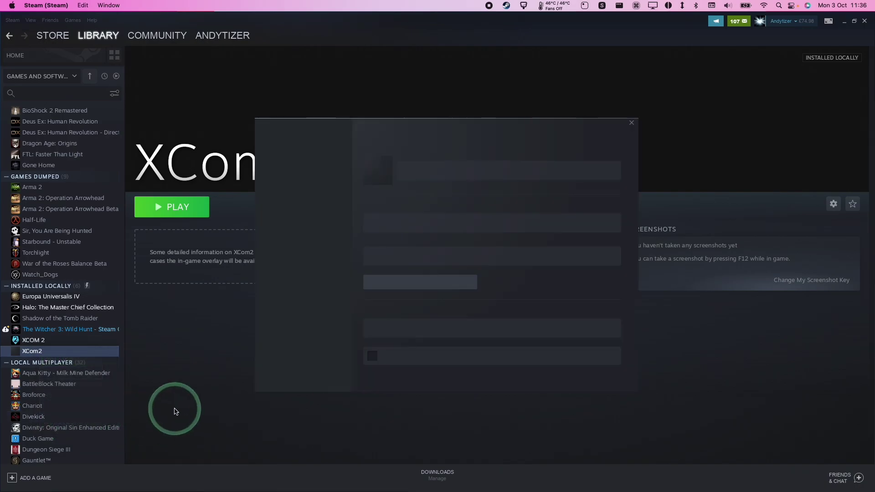
{"action": "left_click", "coordinate": [450, 330]}
{"action": "type", "text": "-noredscreens -nostartupmovies -review"}
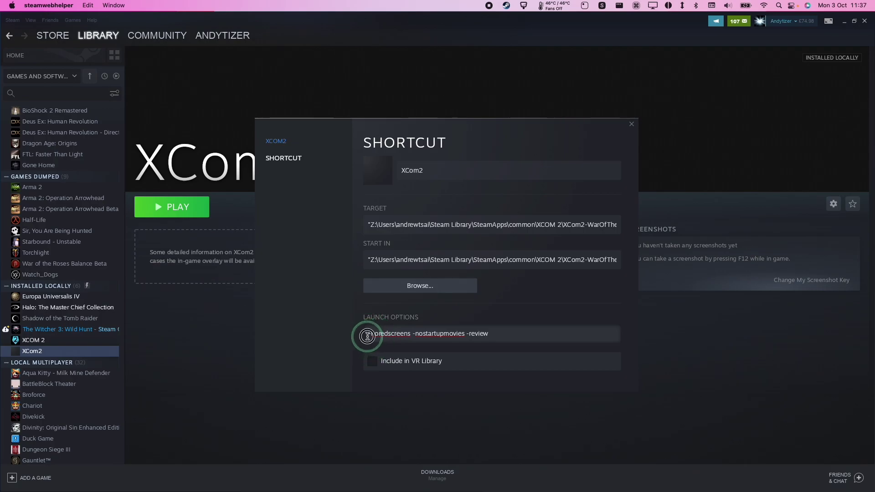
{"action": "left_click", "coordinate": [456, 335]}
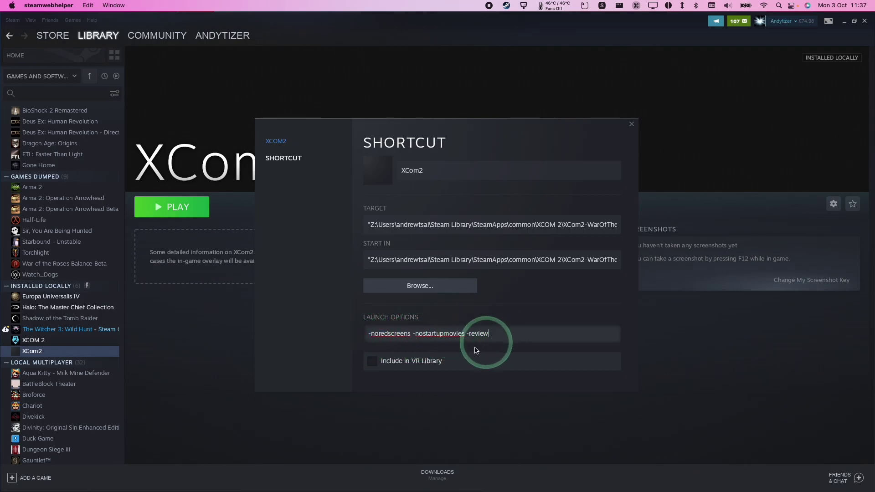
{"action": "left_click", "coordinate": [632, 124]}
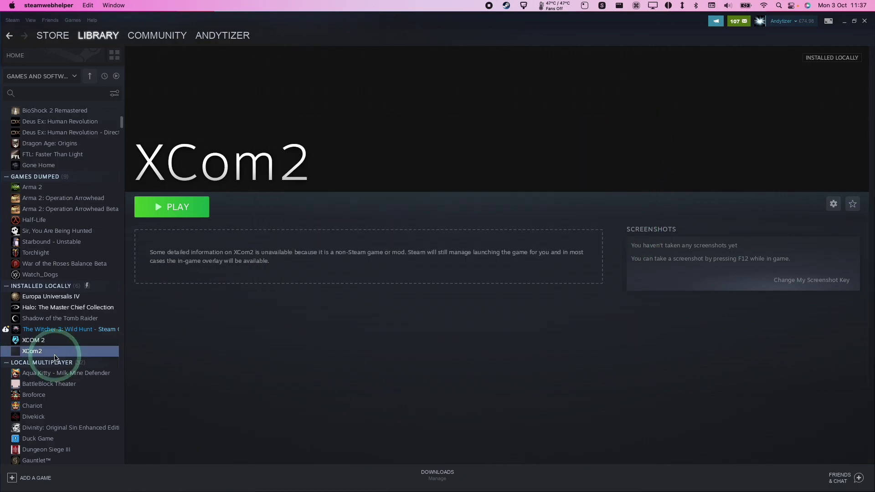
Step: Launch XCom2, accept all 2K policies, review the graphics options, and save back to the main menu
{"action": "left_click", "coordinate": [184, 208]}
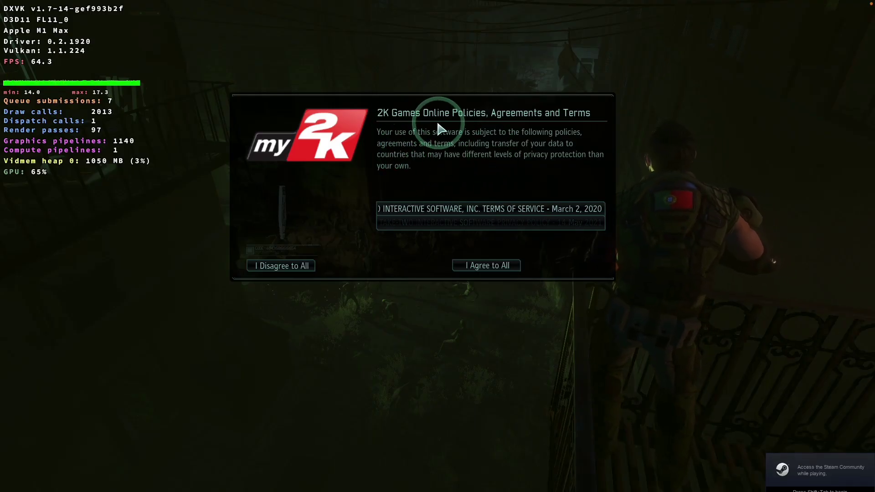
{"action": "left_click", "coordinate": [475, 265]}
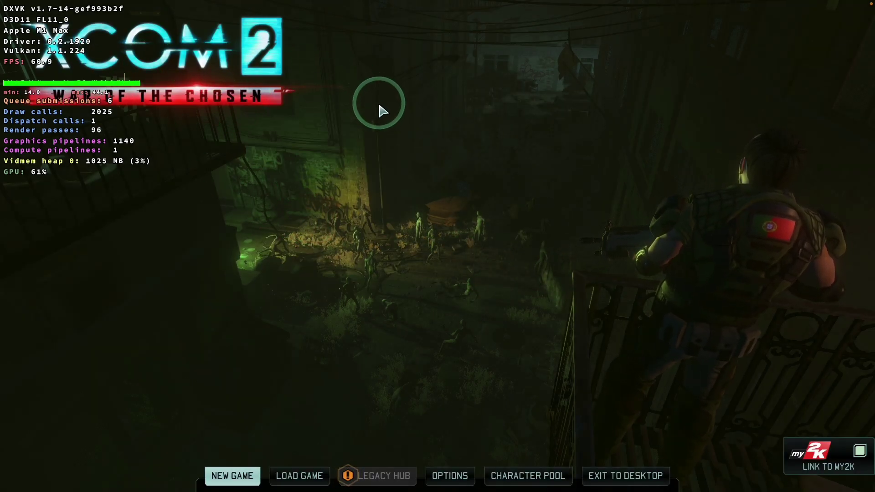
{"action": "left_click", "coordinate": [450, 476]}
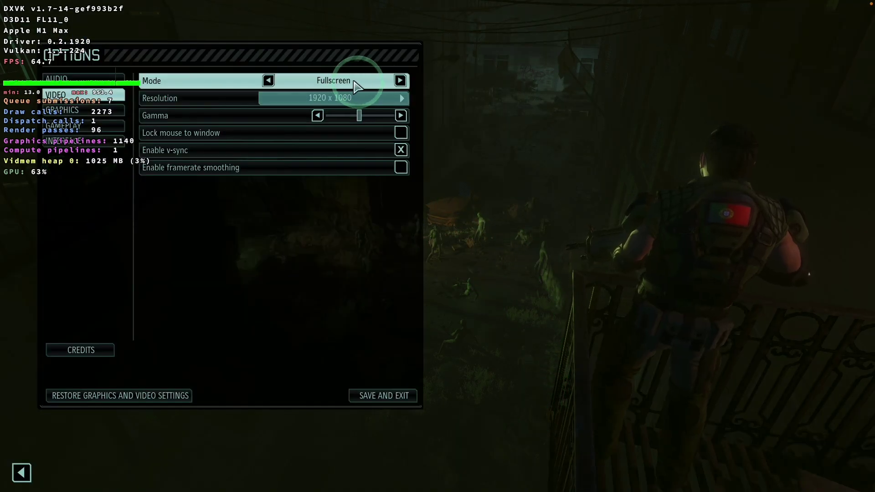
{"action": "left_click", "coordinate": [91, 112]}
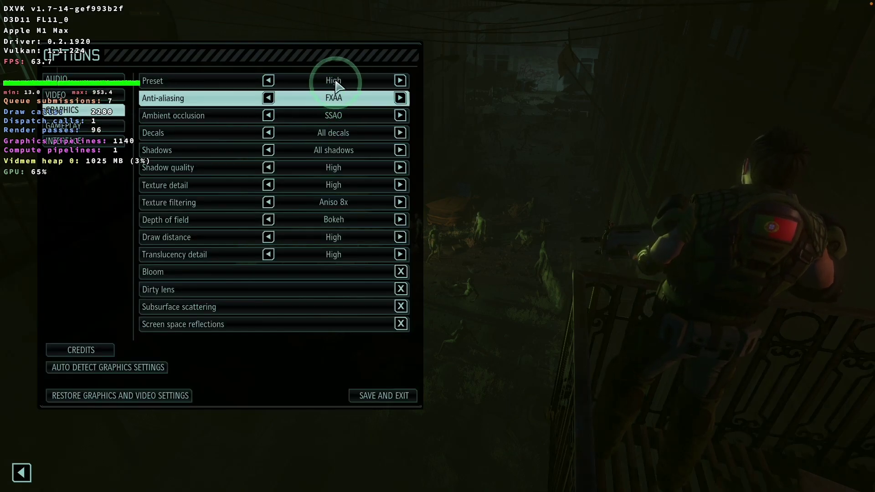
{"action": "left_click", "coordinate": [386, 395]}
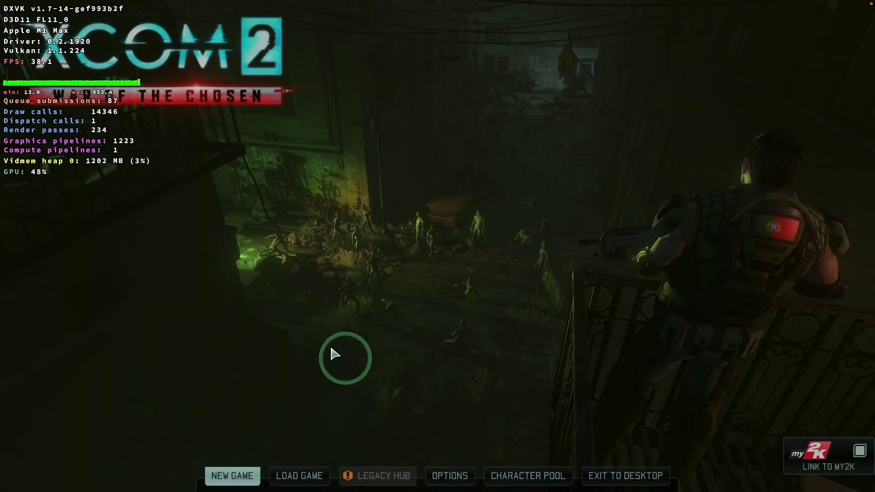
Step: Begin a new game, set the first soldier on Overwatch, and move the next beside the billboard
{"action": "left_click", "coordinate": [234, 477]}
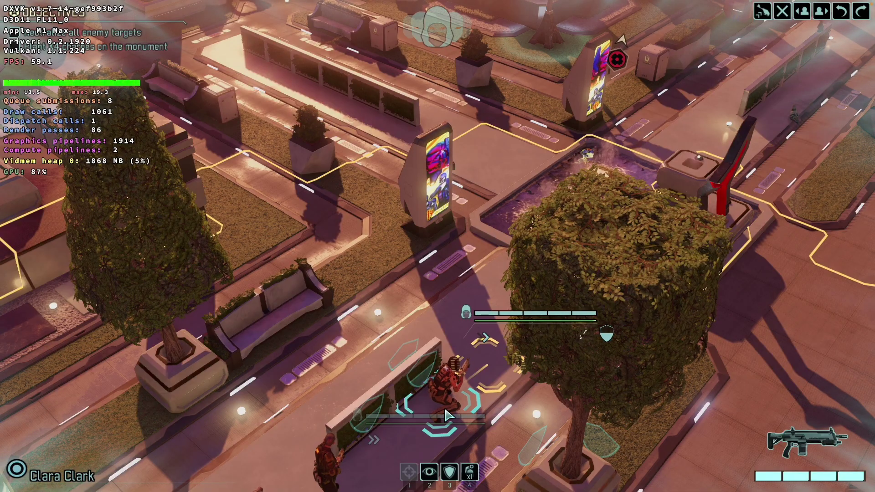
{"action": "left_click", "coordinate": [436, 472]}
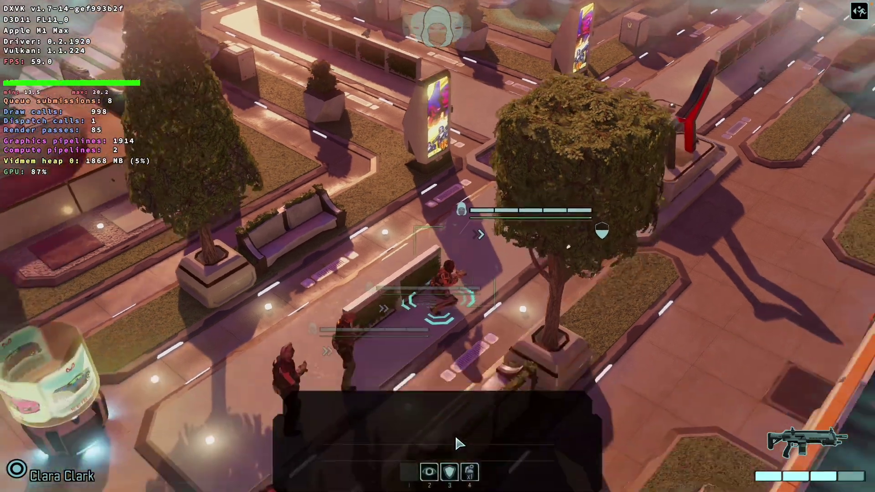
{"action": "key", "text": "Return"}
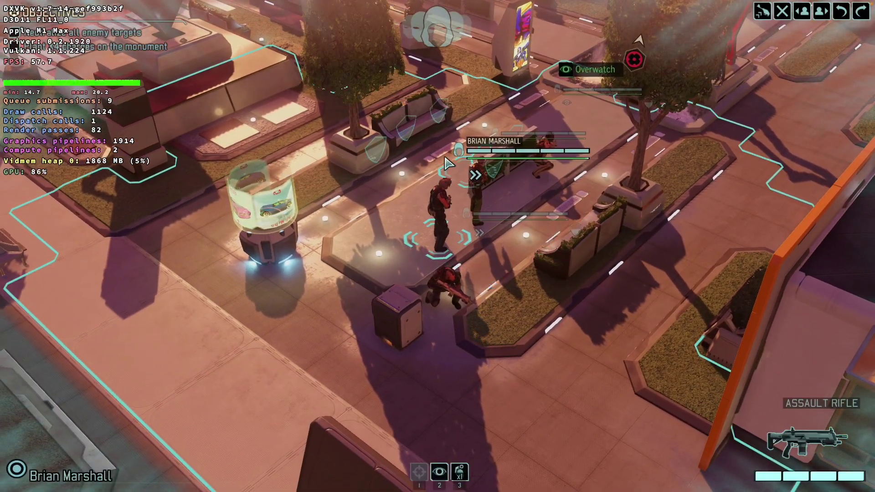
{"action": "scroll", "coordinate": [456, 166], "scroll_direction": "up", "scroll_amount": 3}
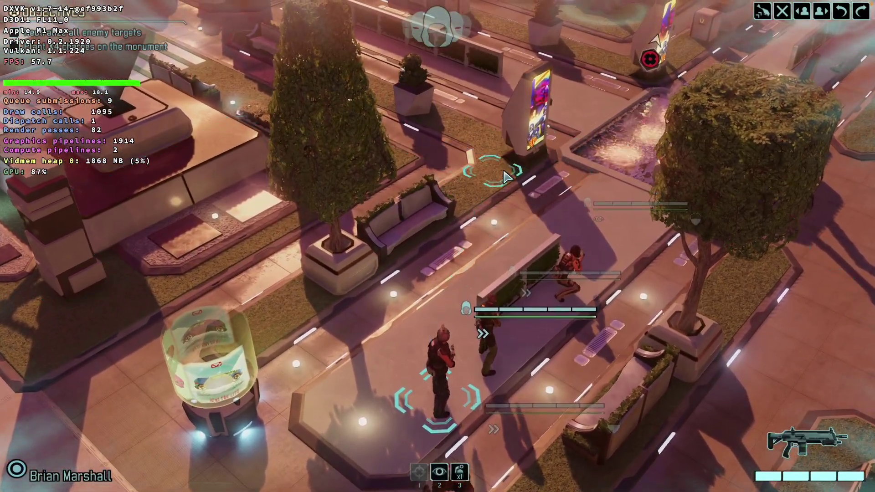
{"action": "left_click", "coordinate": [504, 173]}
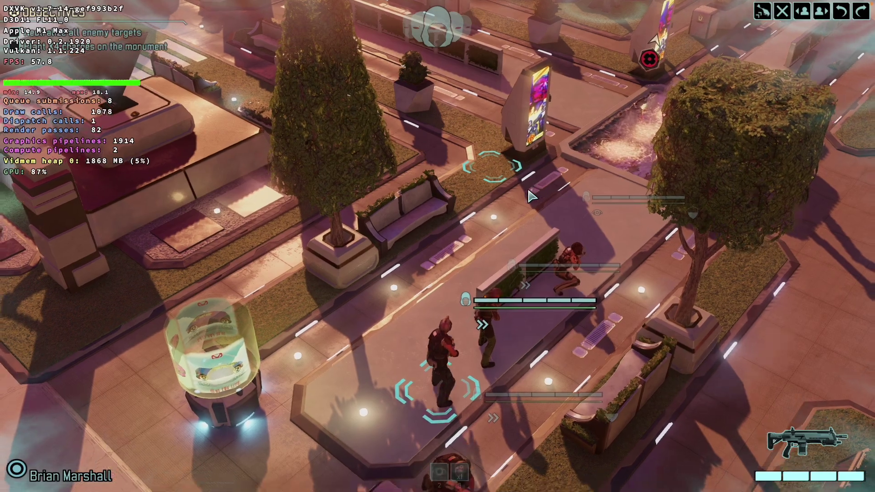